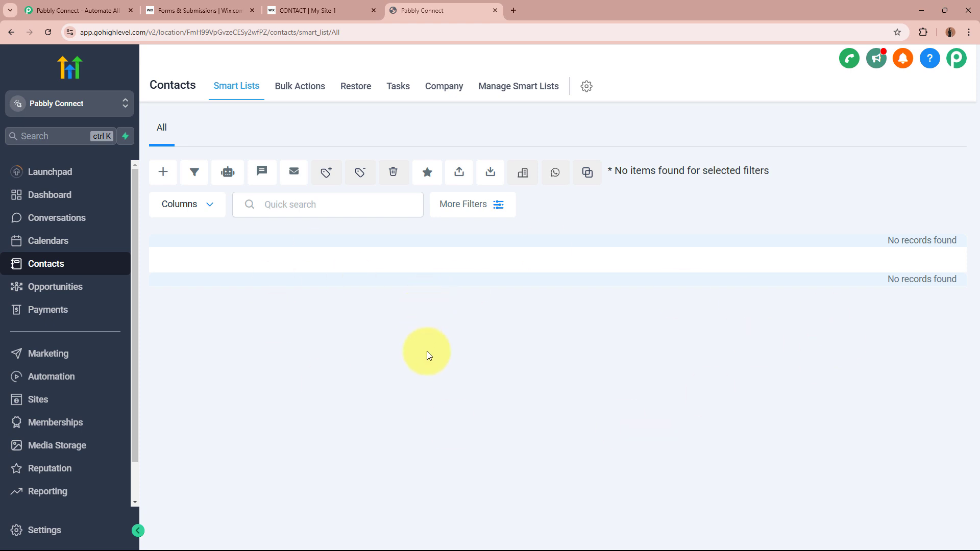
# Go to the Pabbly Connect website, dismiss the lifetime offer popup and sign in.
pyautogui.click(308, 10)
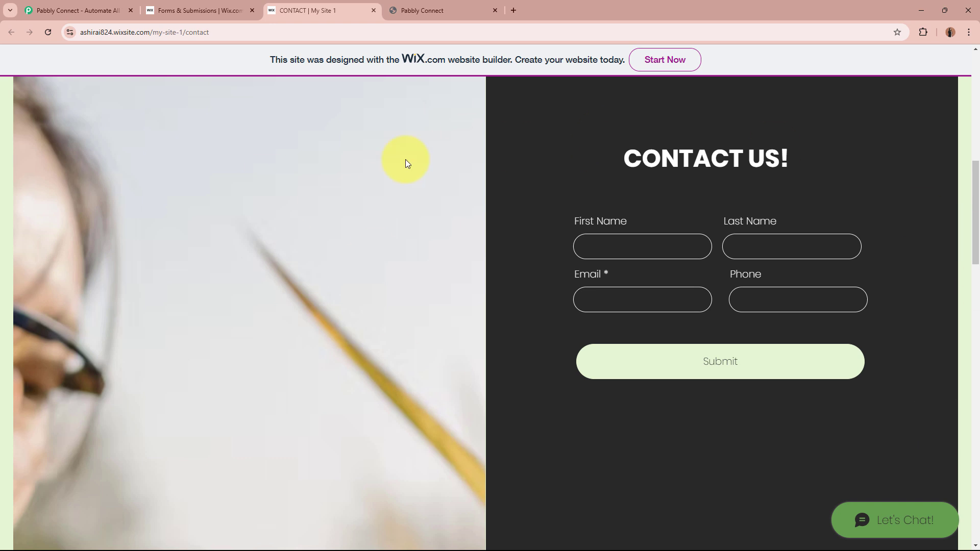
pyautogui.click(459, 9)
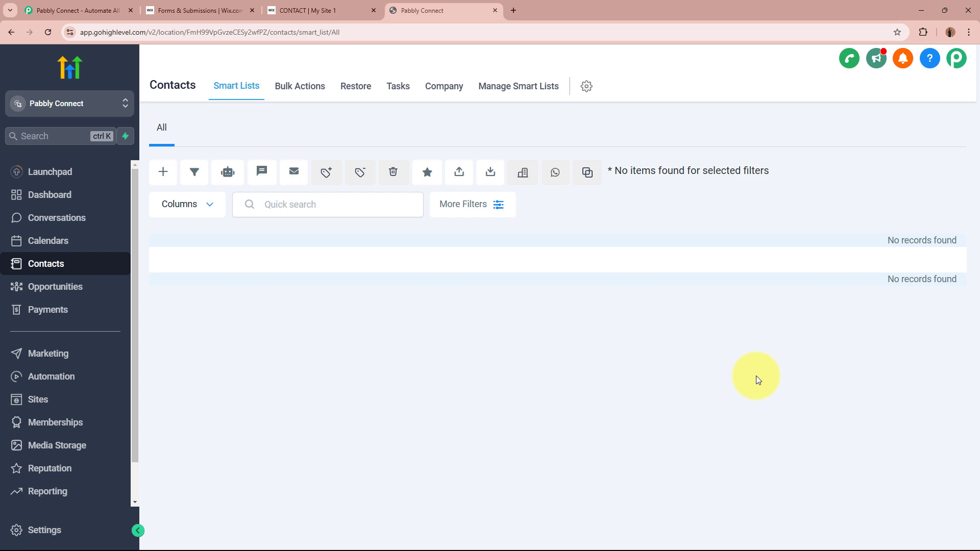
pyautogui.click(224, 9)
pyautogui.click(408, 5)
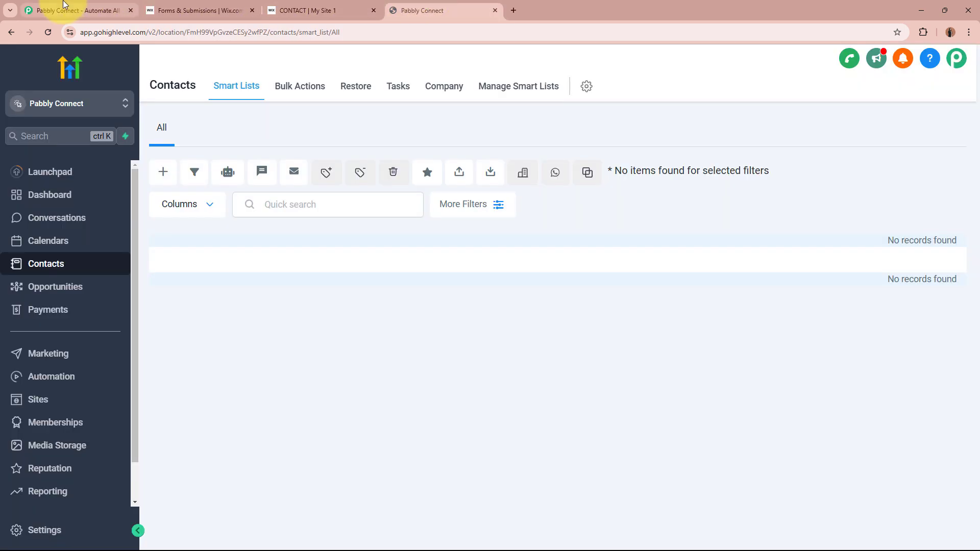
pyautogui.click(51, 10)
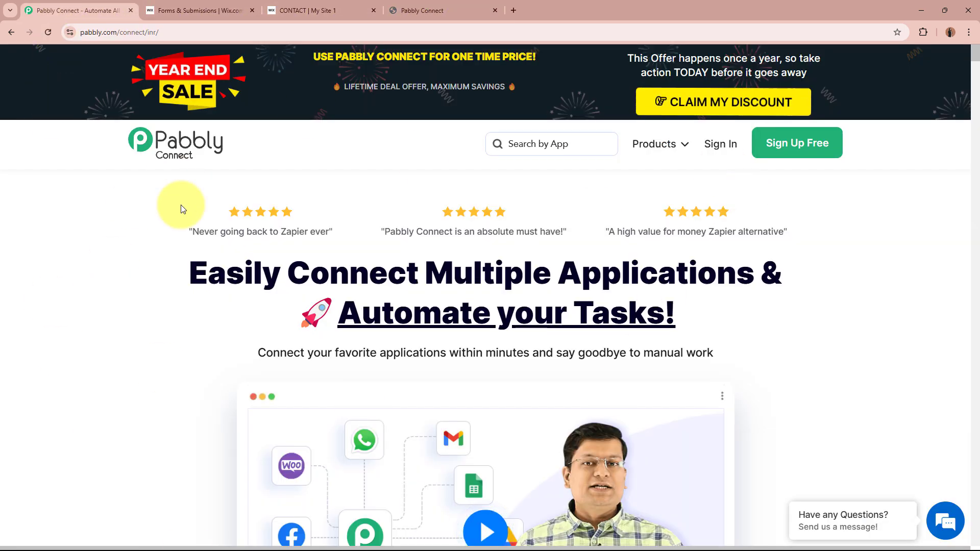
pyautogui.moveTo(144, 26)
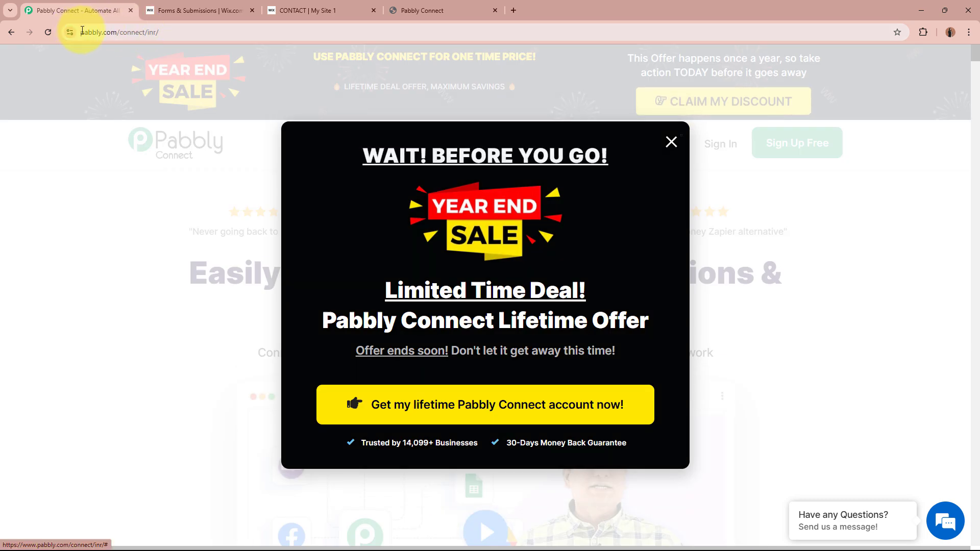
pyautogui.click(125, 281)
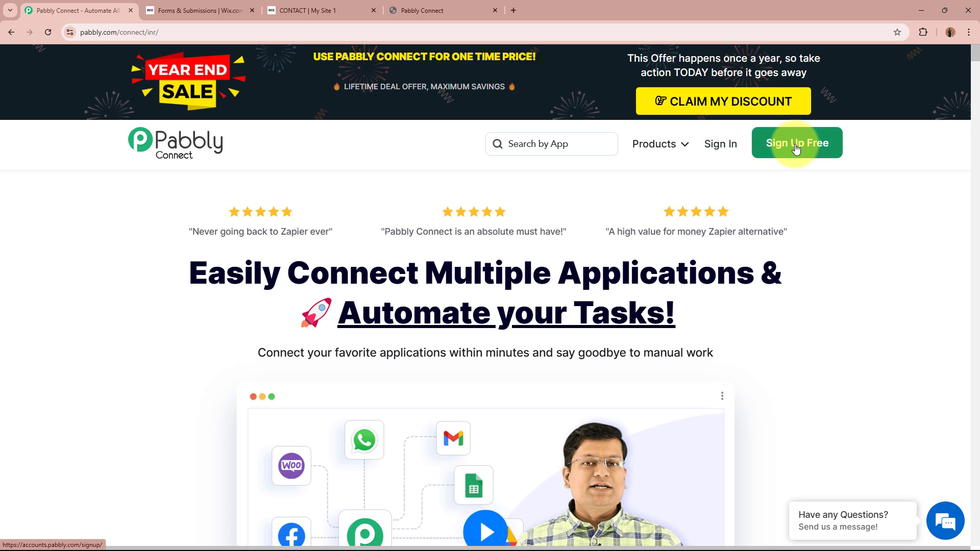
pyautogui.click(721, 144)
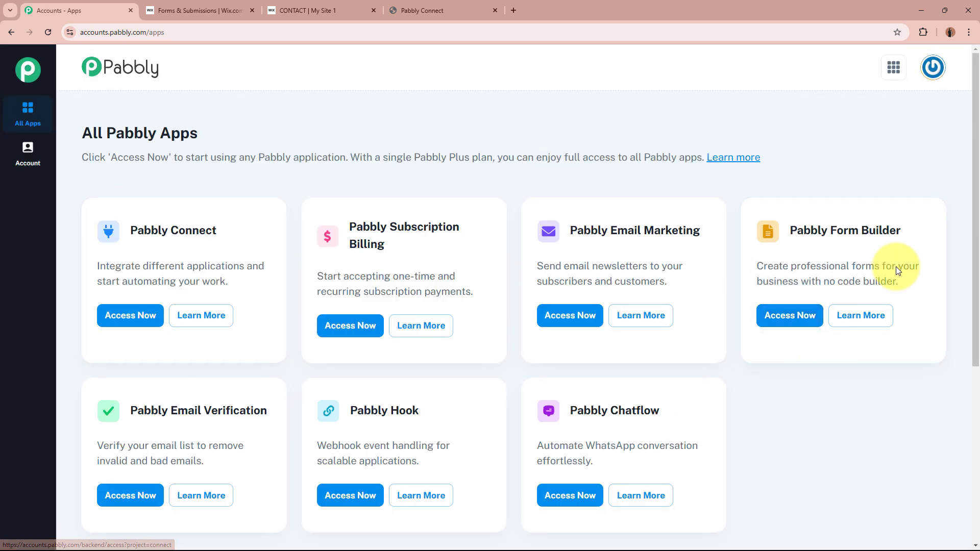
# Launch Pabbly Connect from the All Pabbly Apps page with Access Now, in a new tab.
pyautogui.moveTo(81, 132); pyautogui.dragTo(219, 131)
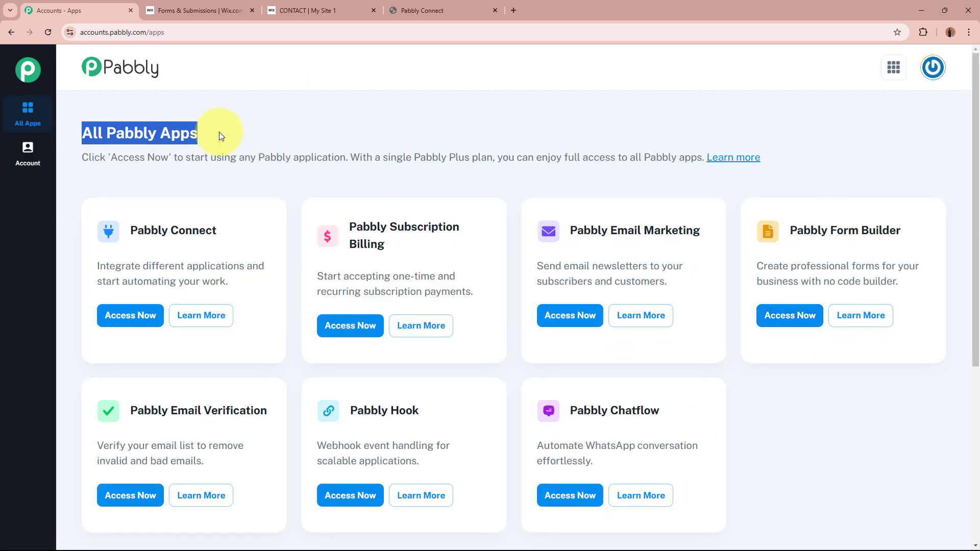
pyautogui.click(219, 131)
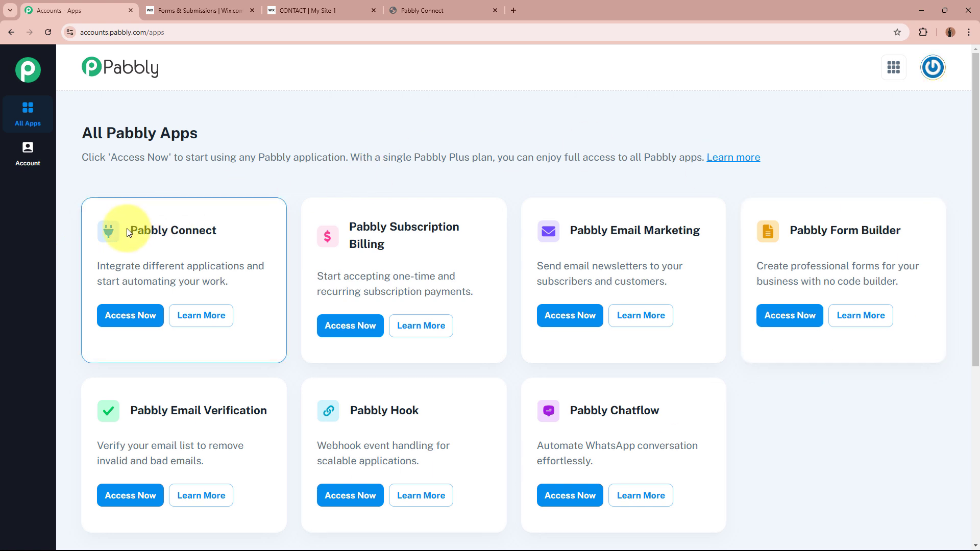
pyautogui.moveTo(130, 232); pyautogui.dragTo(219, 226)
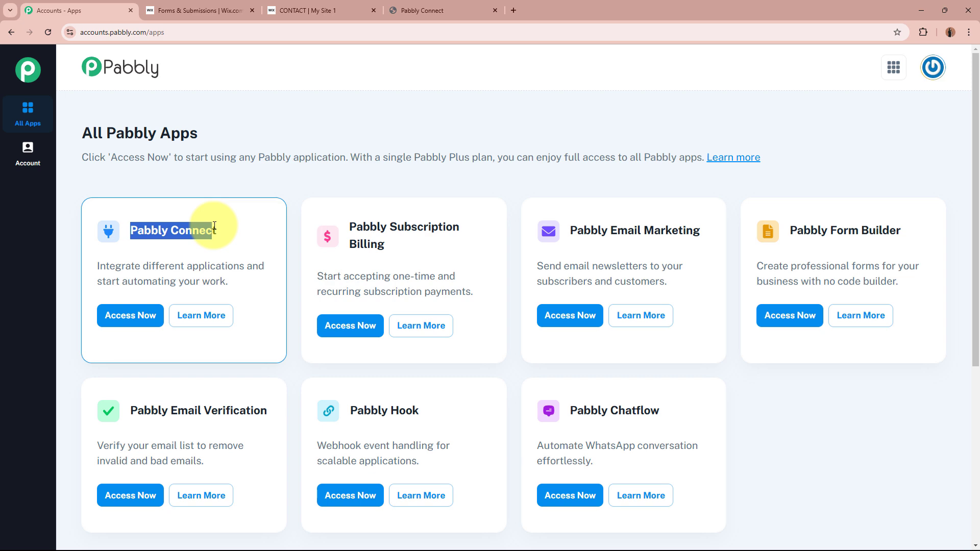
pyautogui.click(218, 226)
pyautogui.click(130, 315)
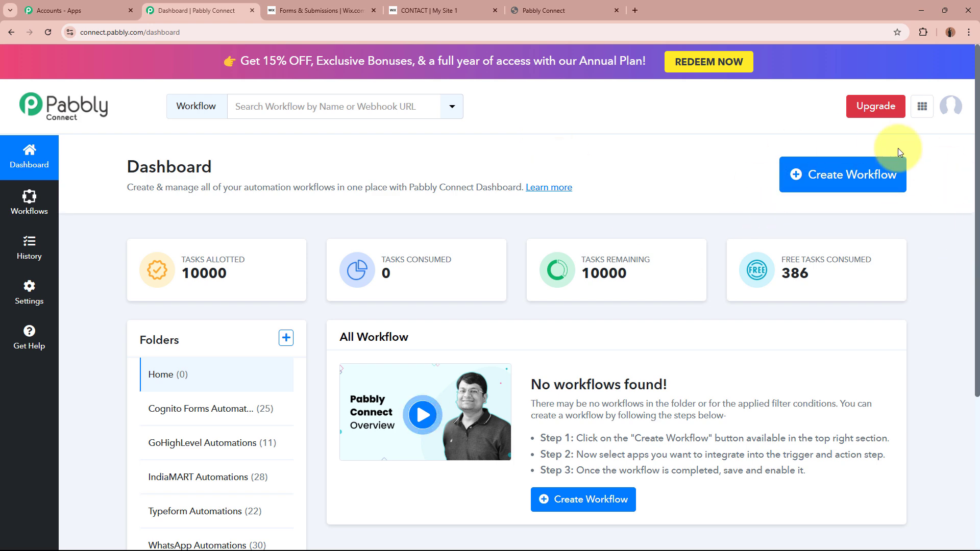
# Start a new workflow named 'Create or Update GoHighLevel Contact on Wix Forms Submission'.
pyautogui.click(837, 177)
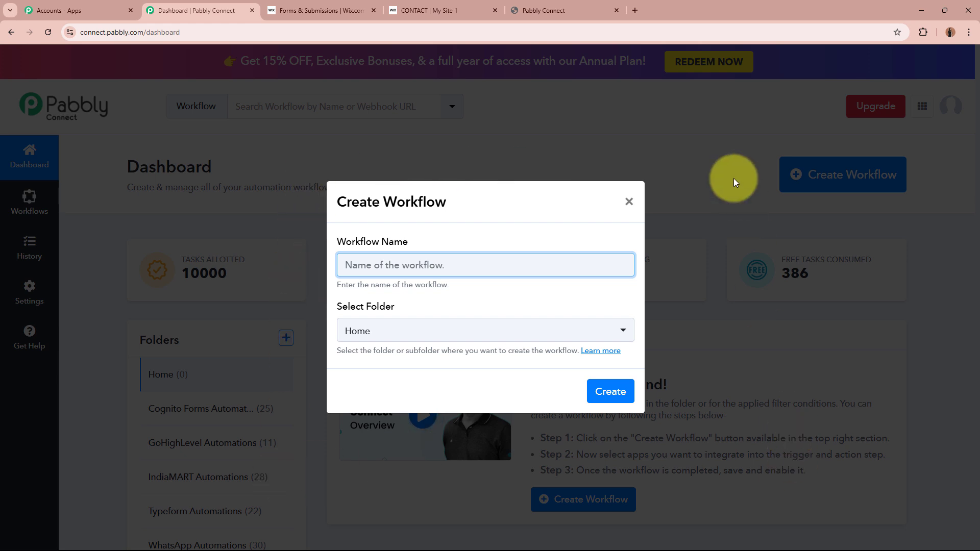
pyautogui.moveTo(336, 240); pyautogui.dragTo(407, 246)
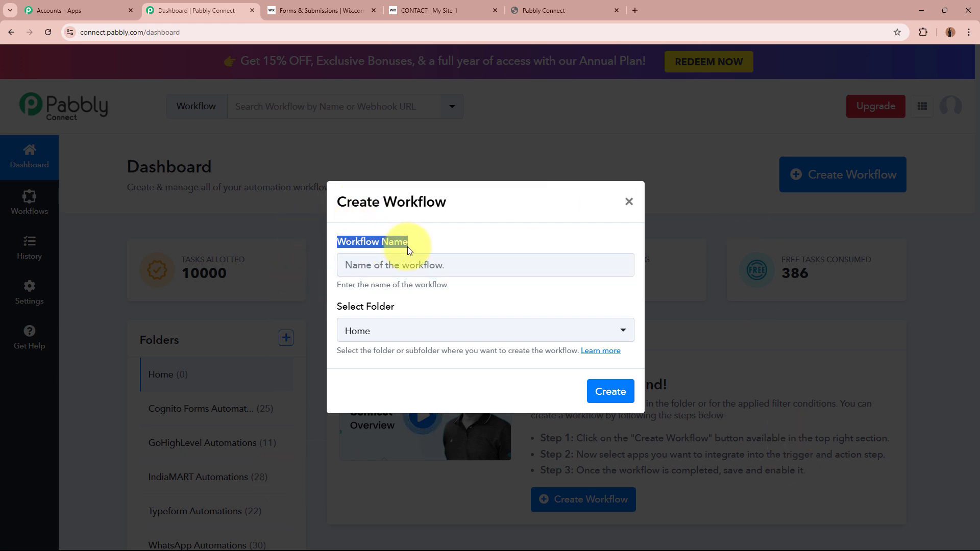
pyautogui.doubleClick(339, 305)
pyautogui.click(421, 304)
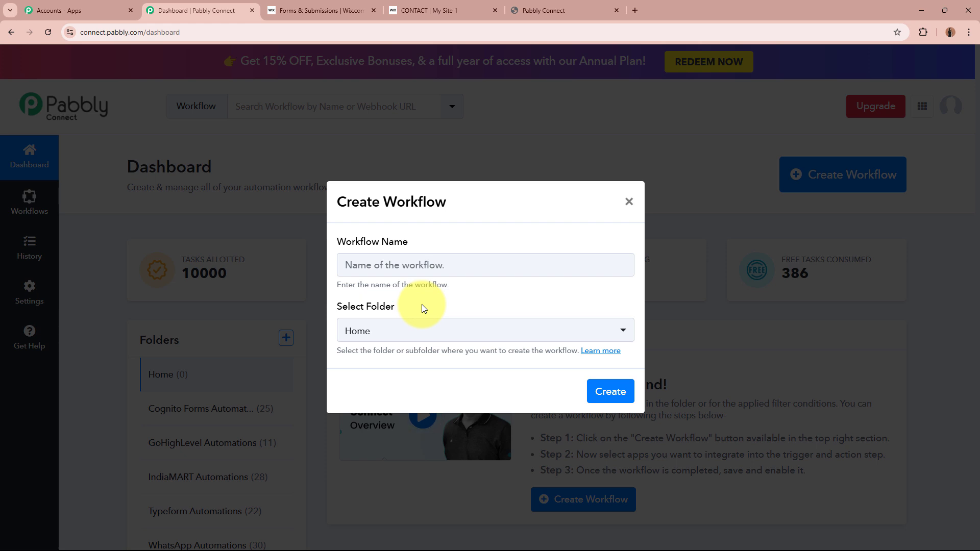
pyautogui.click(442, 266)
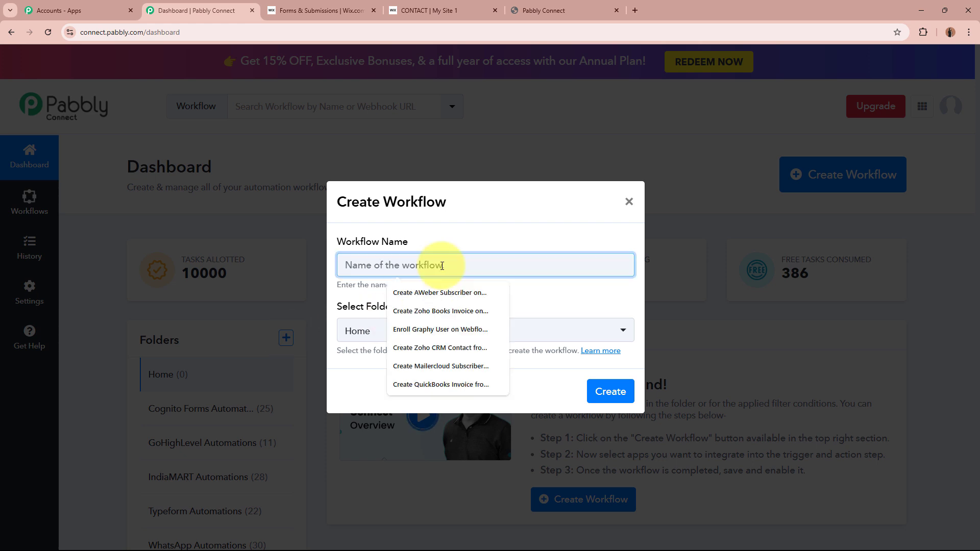
pyautogui.write('Create or Update GoHighLevel Contact on Wix Forms Submission')
pyautogui.moveTo(342, 265); pyautogui.dragTo(651, 271)
pyautogui.click(556, 304)
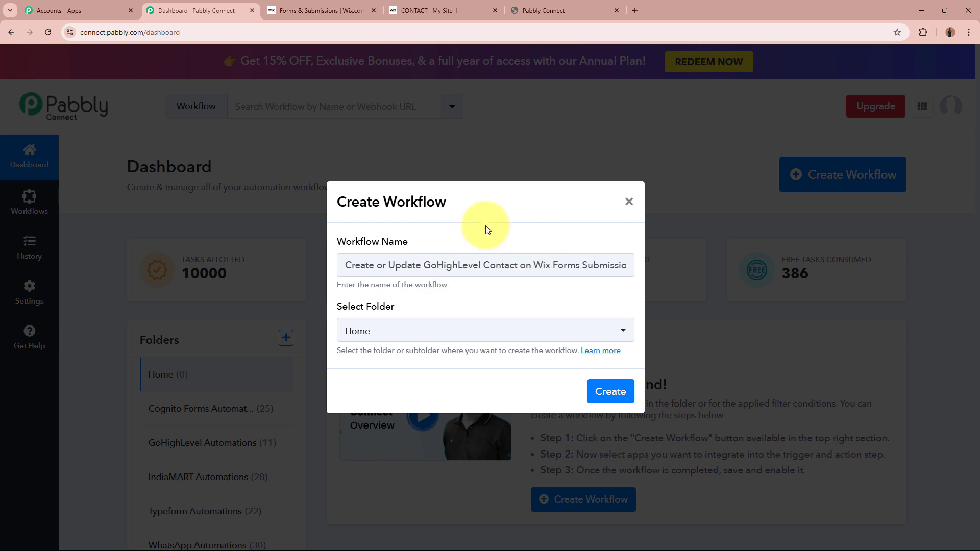
# Put the workflow in the GoHighLevel Automations folder and create it.
pyautogui.click(480, 331)
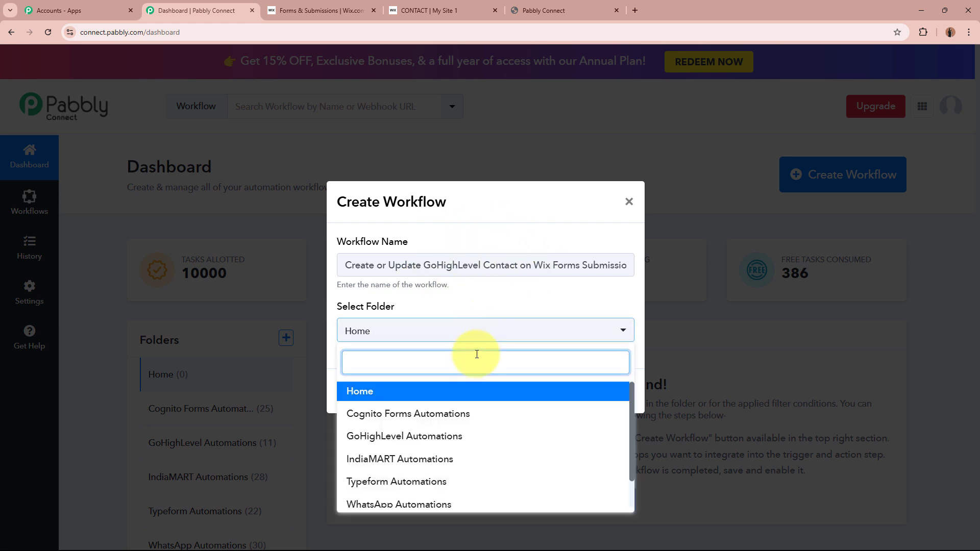
pyautogui.click(458, 436)
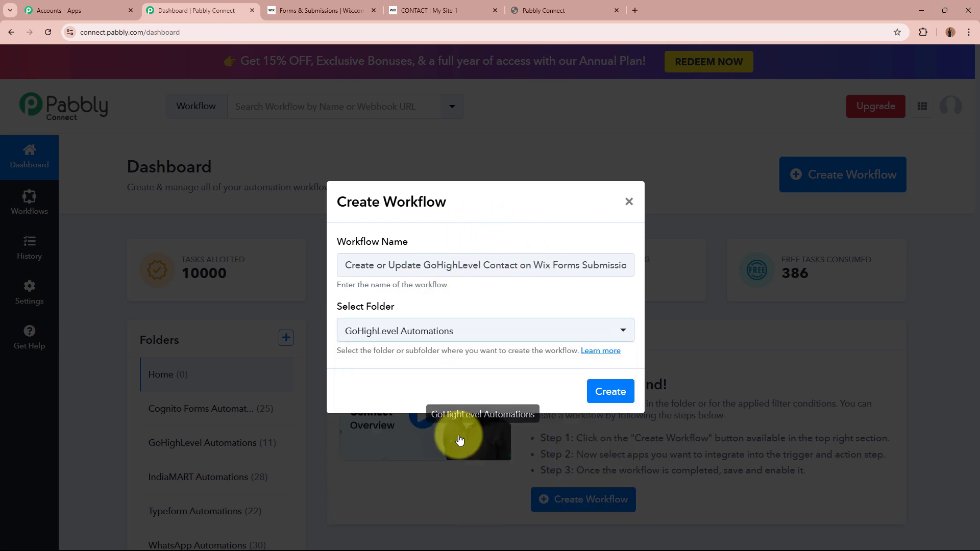
pyautogui.click(410, 360)
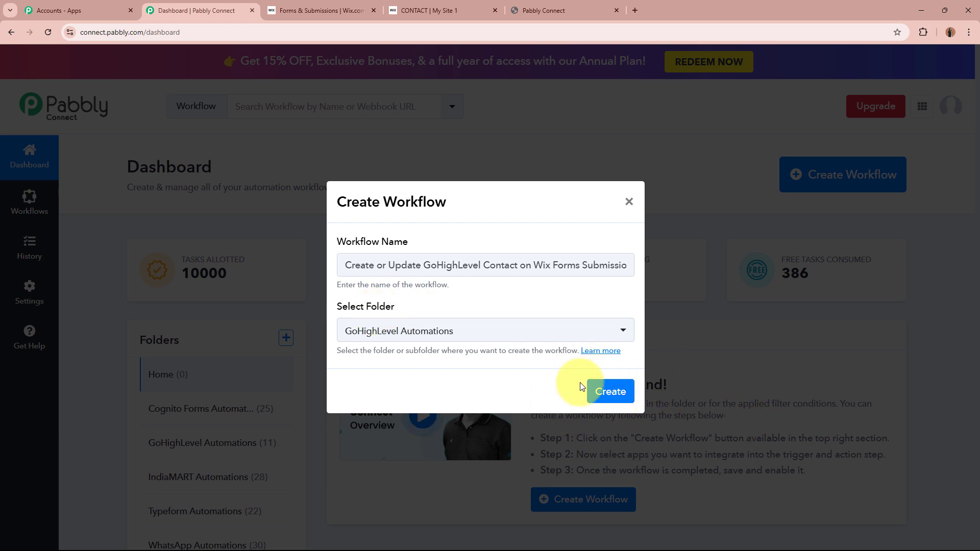
pyautogui.click(609, 391)
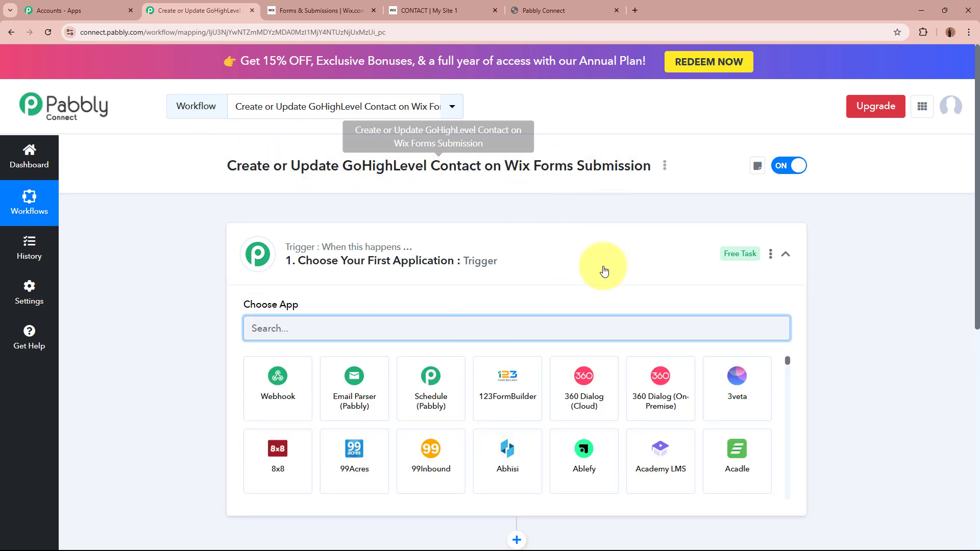
# Search 'Wix' in the trigger's app list and select Wix Forms as the trigger app.
pyautogui.click(528, 274)
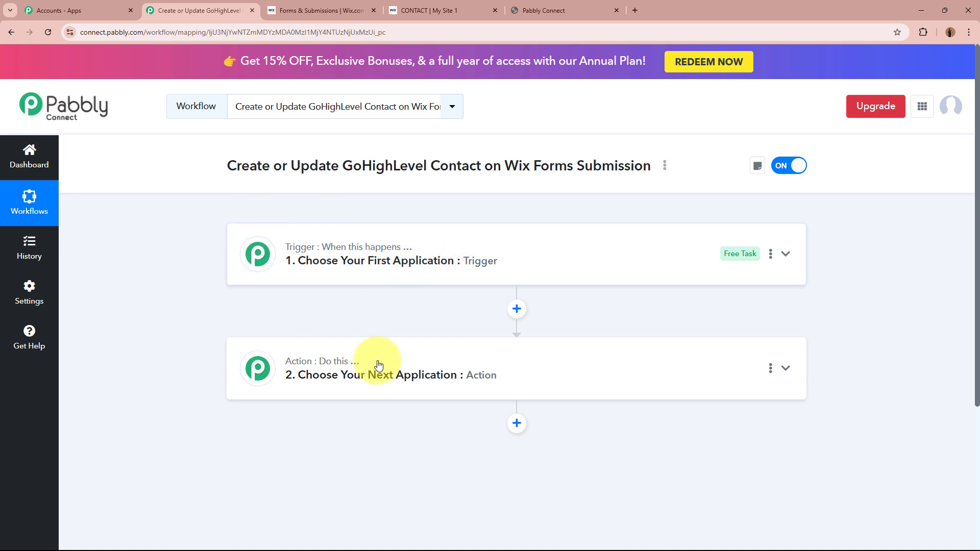
pyautogui.click(615, 244)
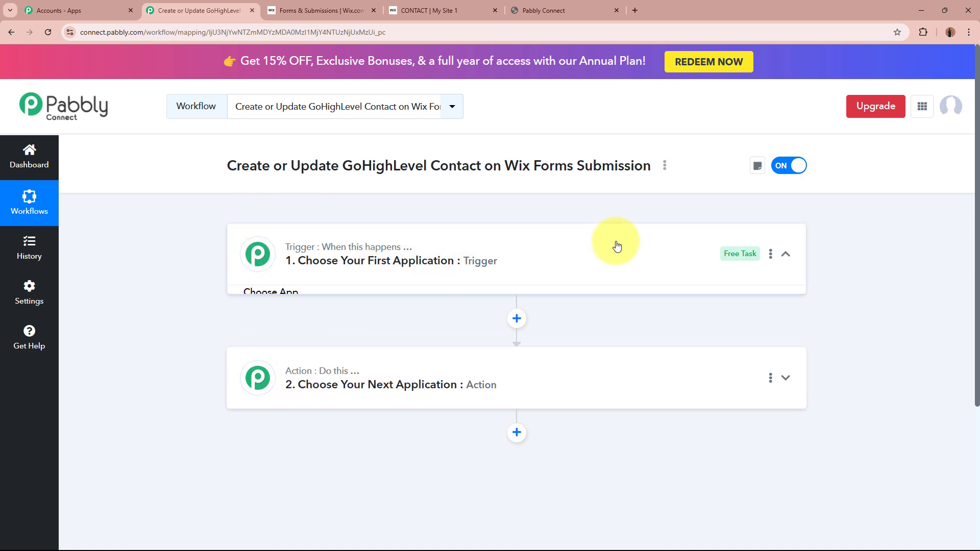
pyautogui.click(506, 337)
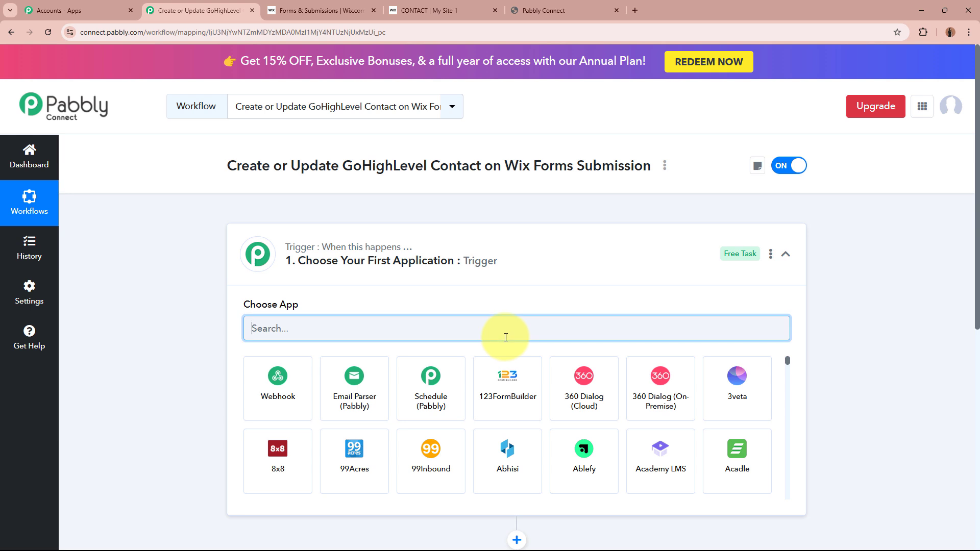
pyautogui.write('Wix')
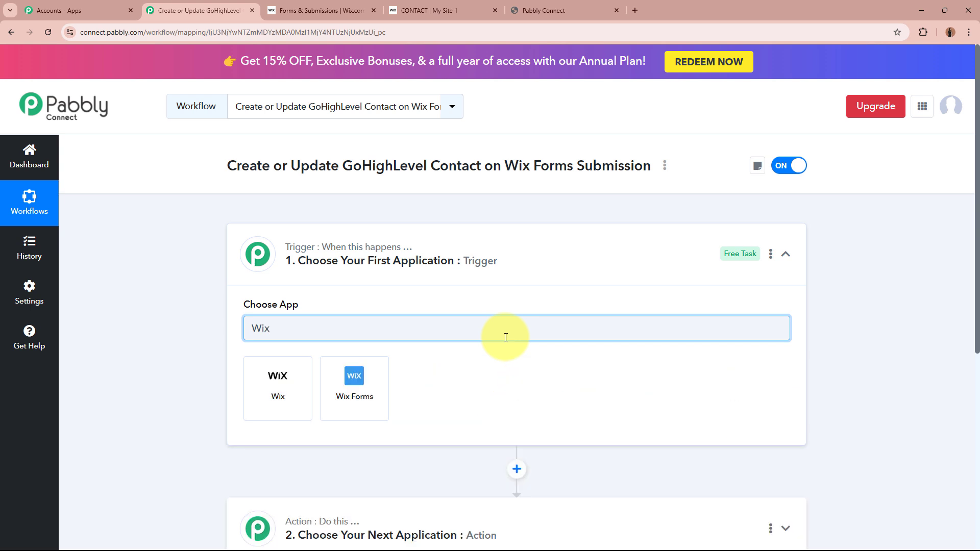
pyautogui.click(360, 397)
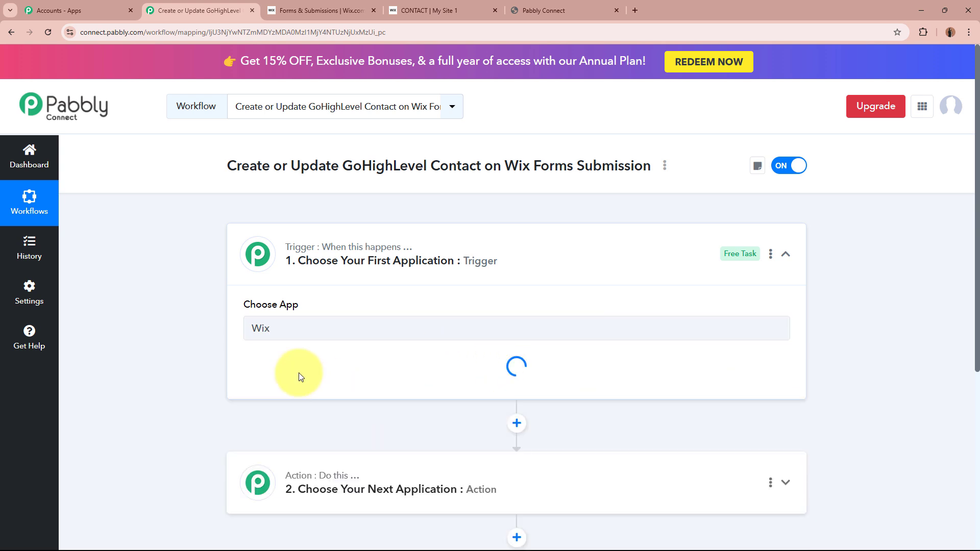
pyautogui.click(428, 10)
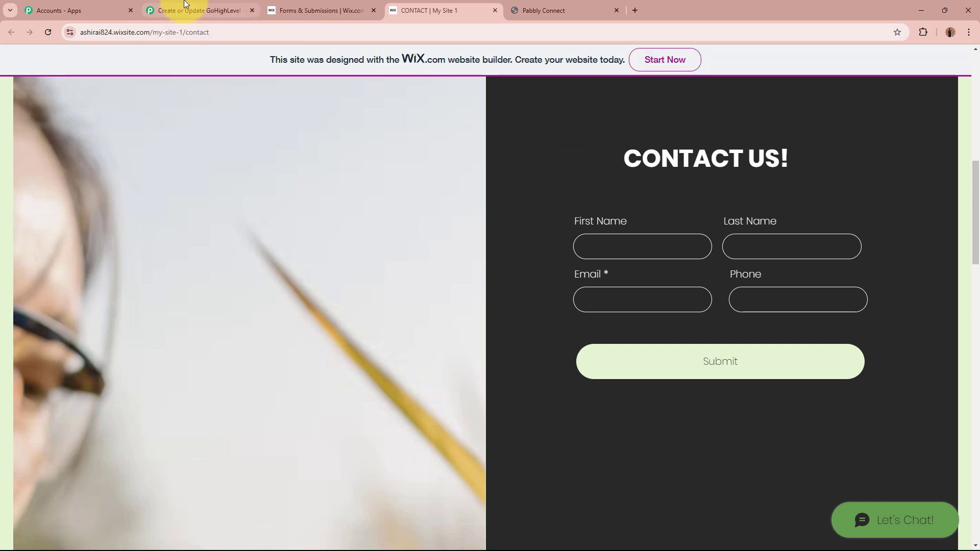
pyautogui.click(193, 11)
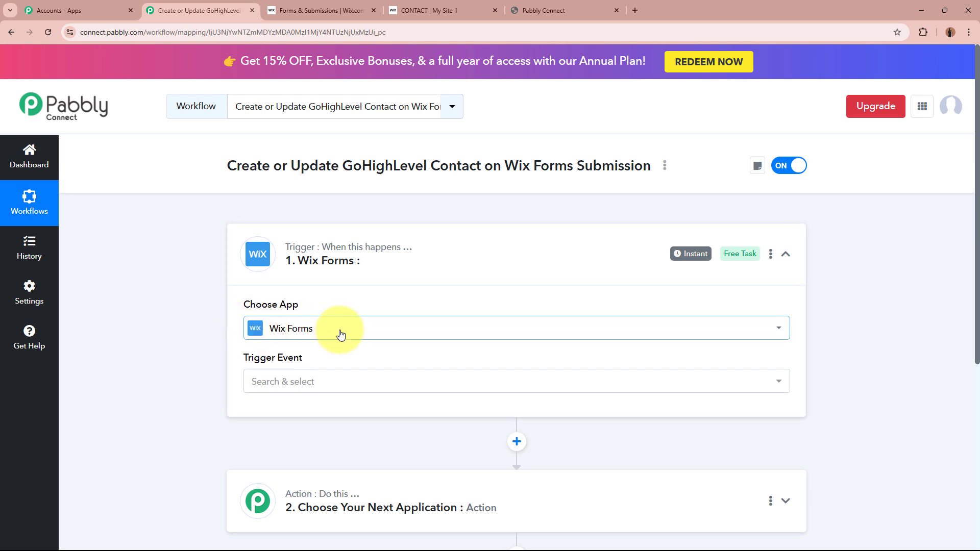
# Set the Wix Forms trigger event to New Form Submission.
pyautogui.click(343, 382)
pyautogui.click(350, 454)
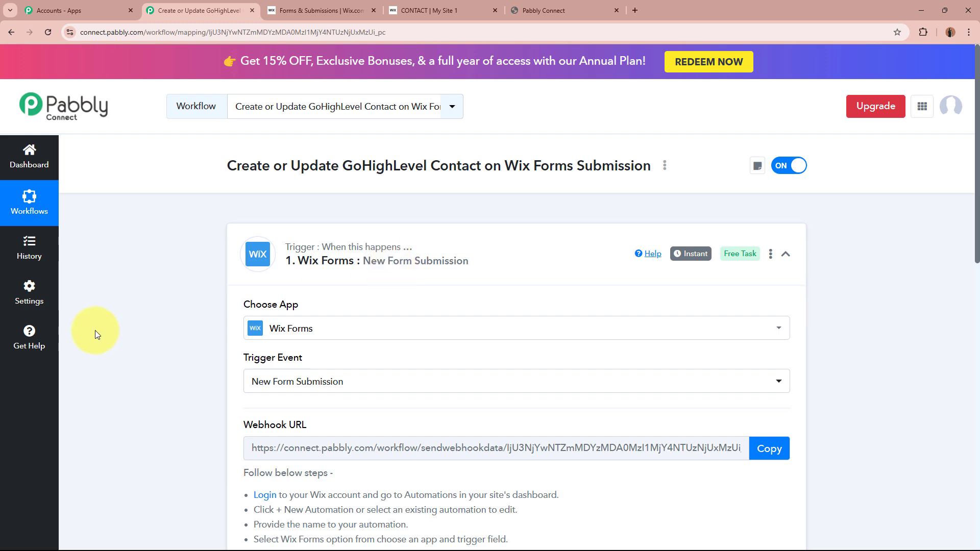
pyautogui.scroll(-5, 94, 347)
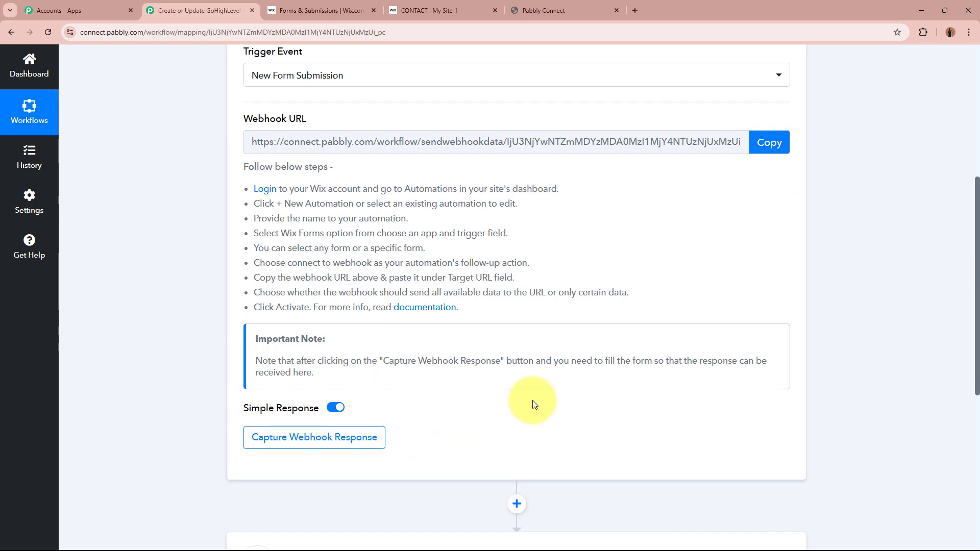
pyautogui.scroll(2, 532, 404)
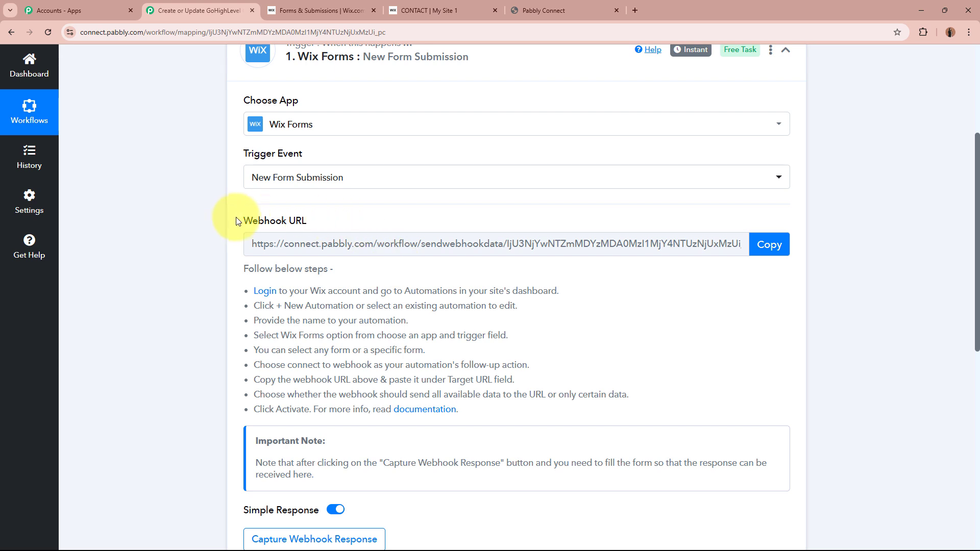
# Copy the trigger's webhook URL and switch to the Wix Forms & Submissions tab.
pyautogui.moveTo(236, 220); pyautogui.dragTo(288, 234)
pyautogui.click(149, 295)
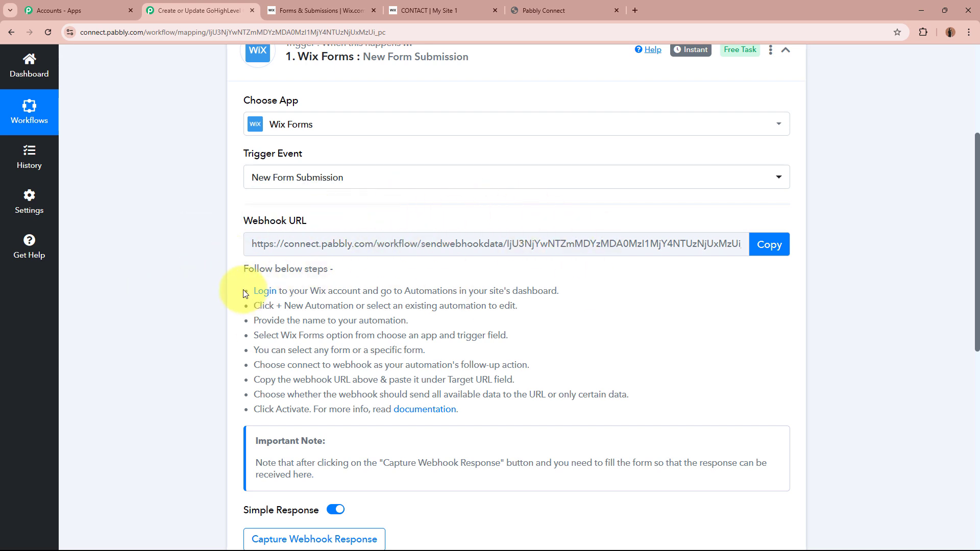
pyautogui.moveTo(245, 266); pyautogui.dragTo(638, 406)
pyautogui.click(638, 409)
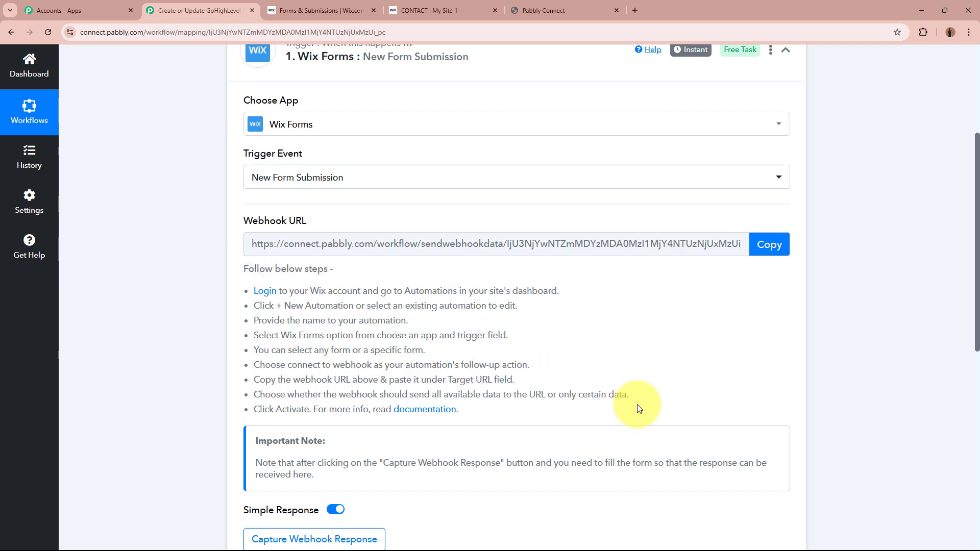
pyautogui.scroll(4, 638, 408)
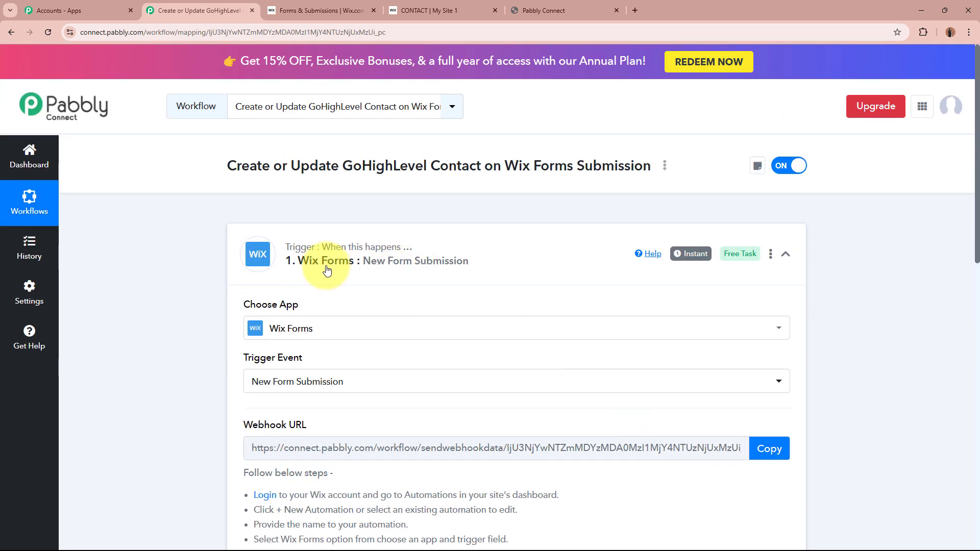
pyautogui.scroll(-4, 173, 335)
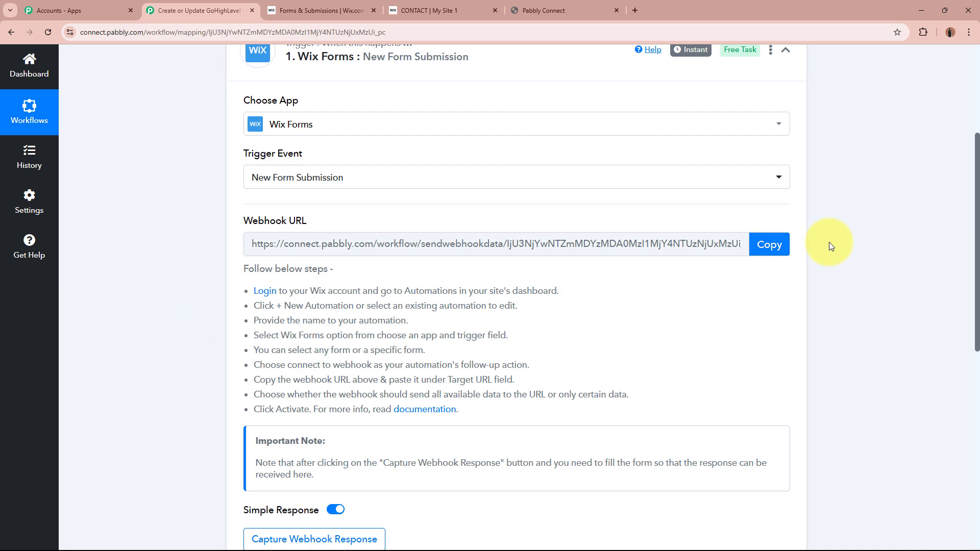
pyautogui.click(769, 244)
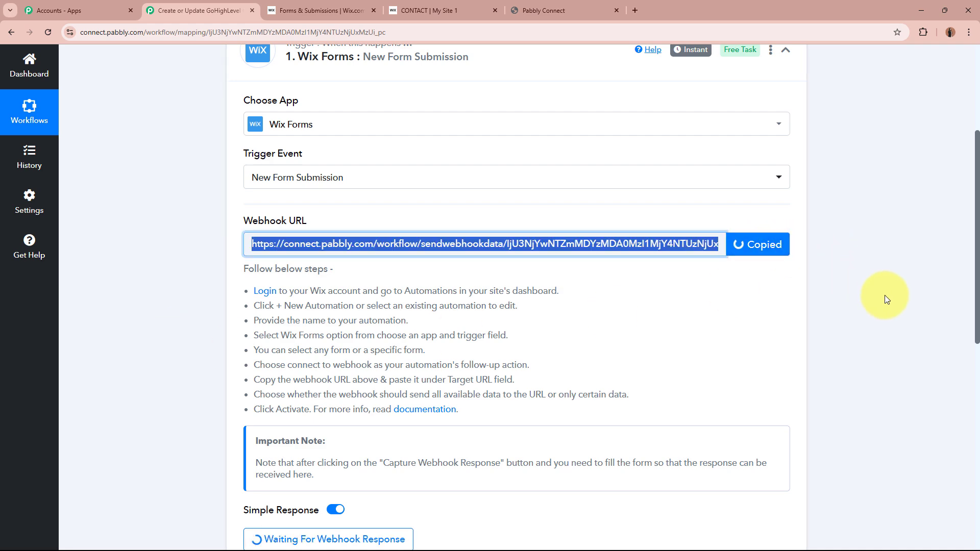
pyautogui.scroll(4, 662, 168)
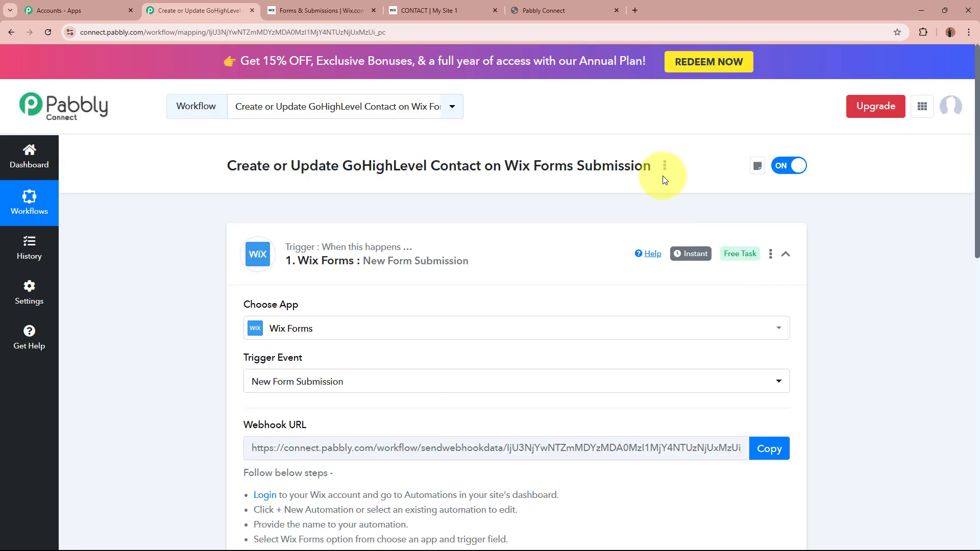
pyautogui.click(315, 6)
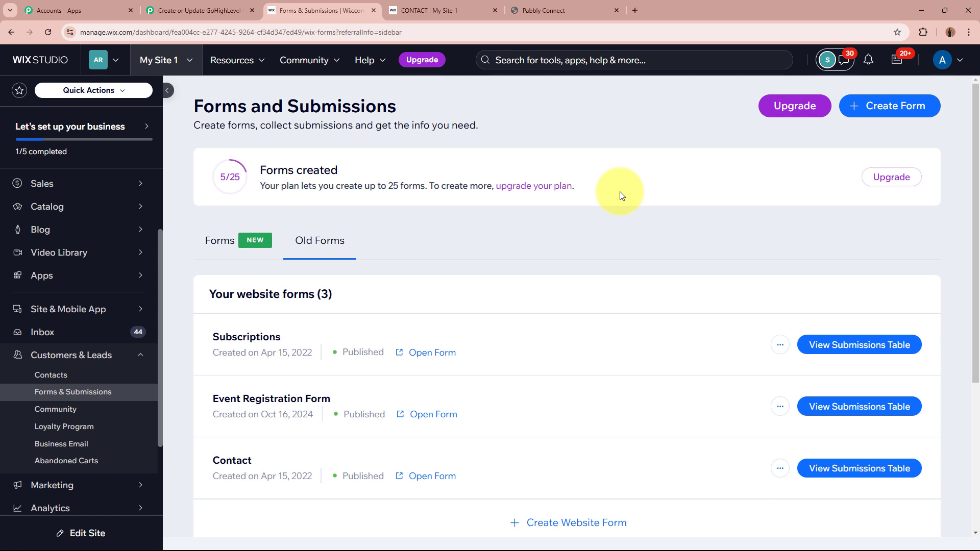
# Open Automations > Automations in the Wix sidebar and start a New Automation.
pyautogui.scroll(-2, 84, 491)
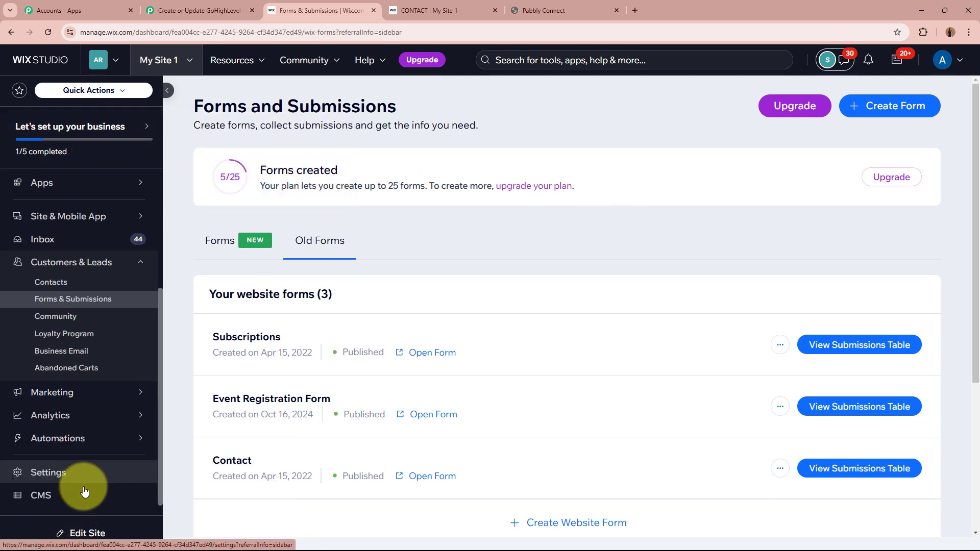
pyautogui.moveTo(61, 429)
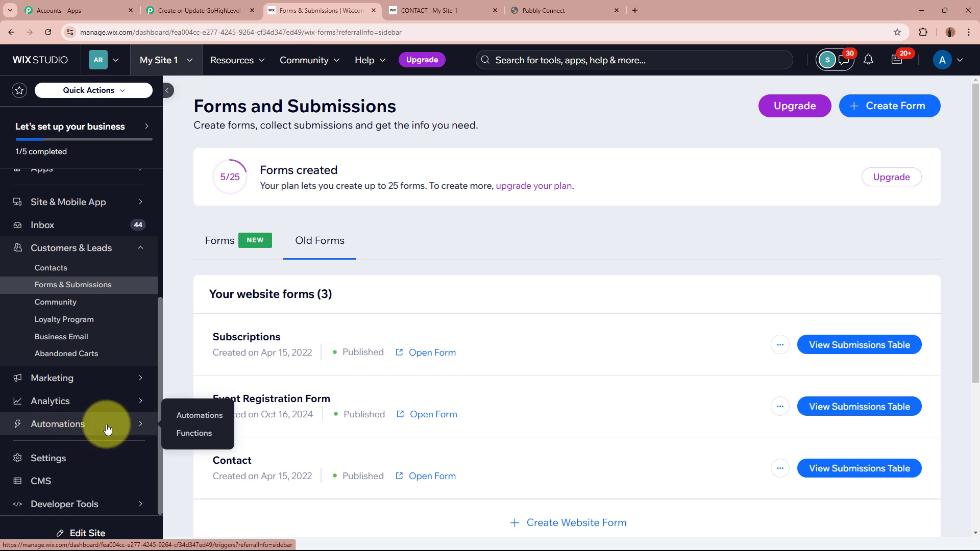
pyautogui.click(199, 422)
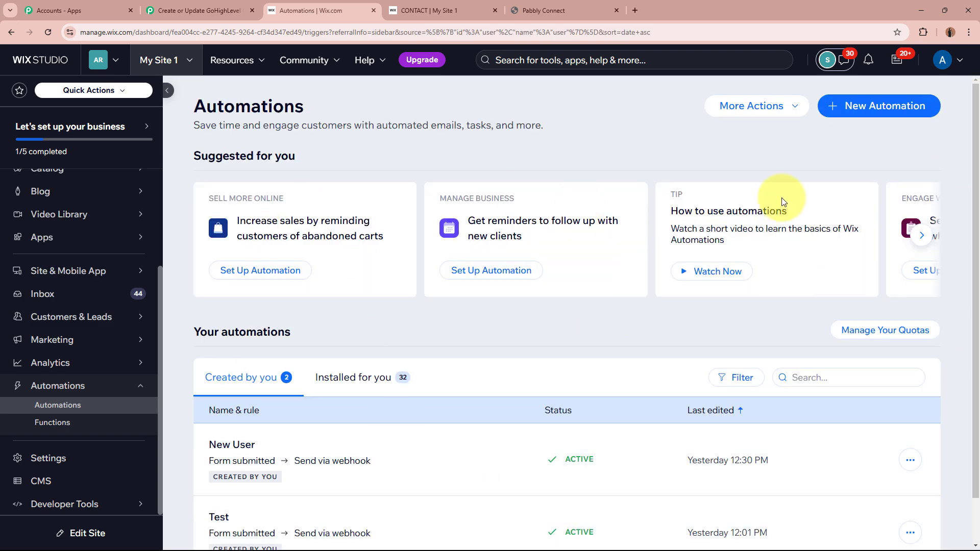
pyautogui.click(892, 109)
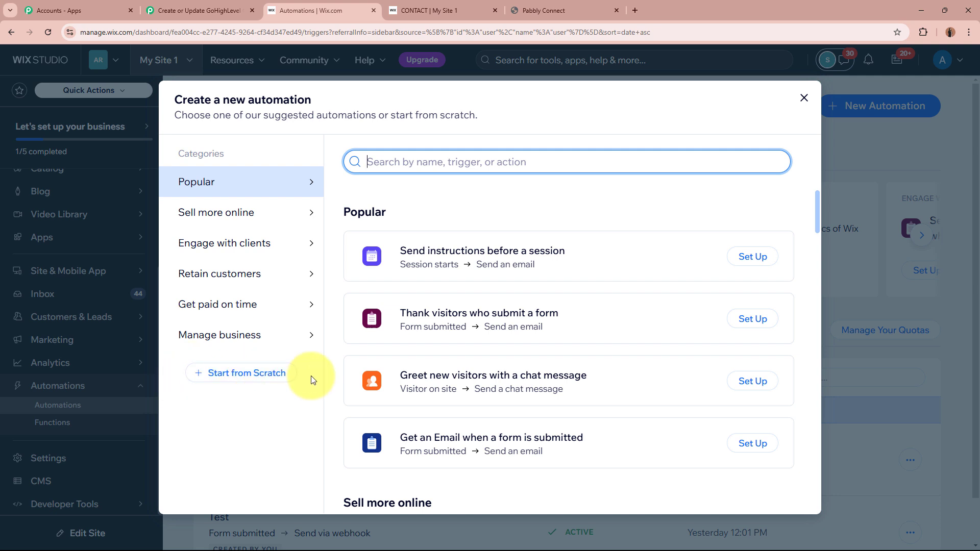
# Start the automation from scratch and retitle it 'New Form Submission'.
pyautogui.click(260, 377)
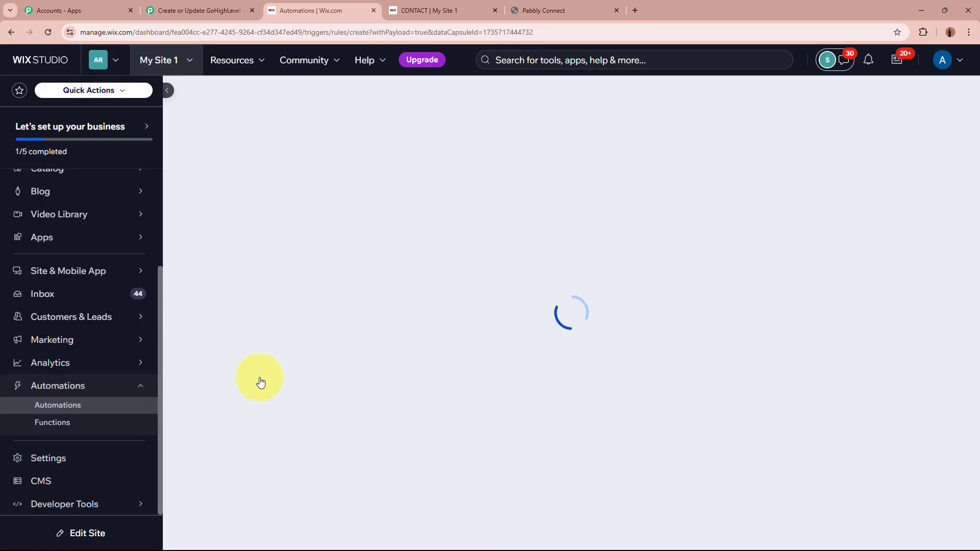
pyautogui.click(475, 133)
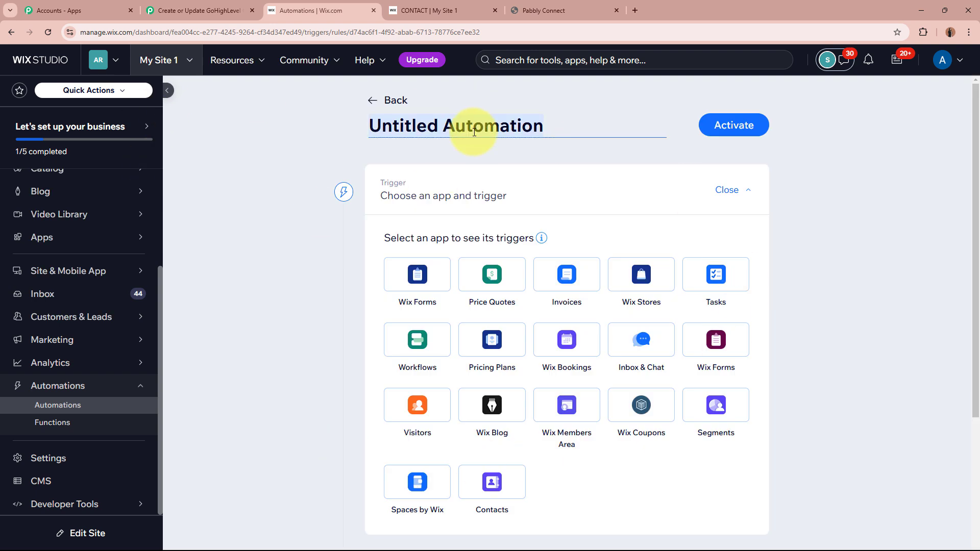
pyautogui.press('BackSpace')
pyautogui.write('Ne')
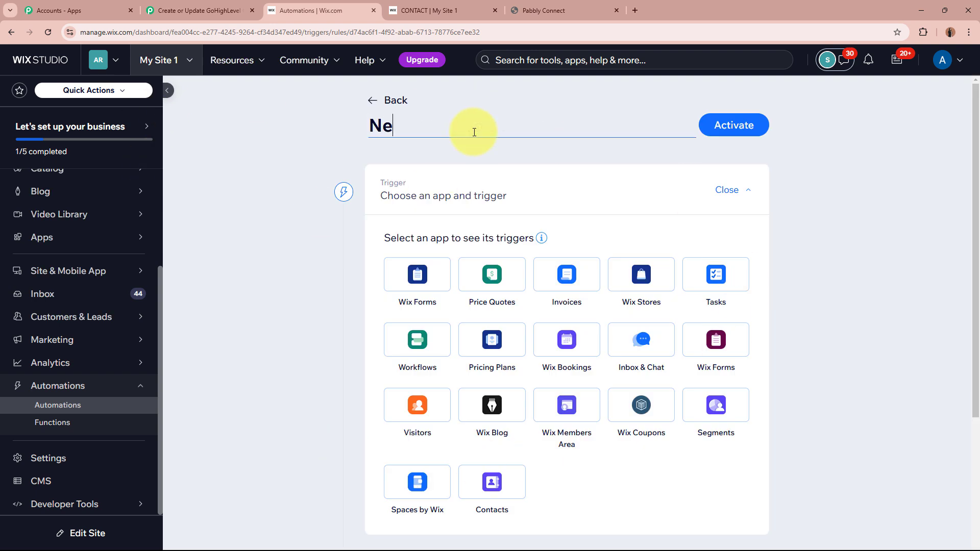
pyautogui.write('w Form Submission')
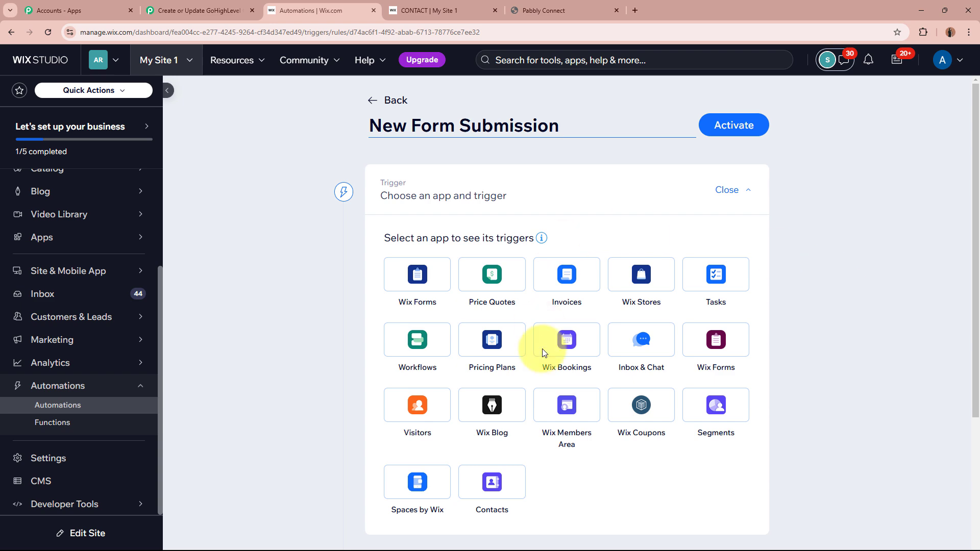
# Set the trigger to Wix Forms' Form submitted, limited to the specific Contact form.
pyautogui.click(736, 346)
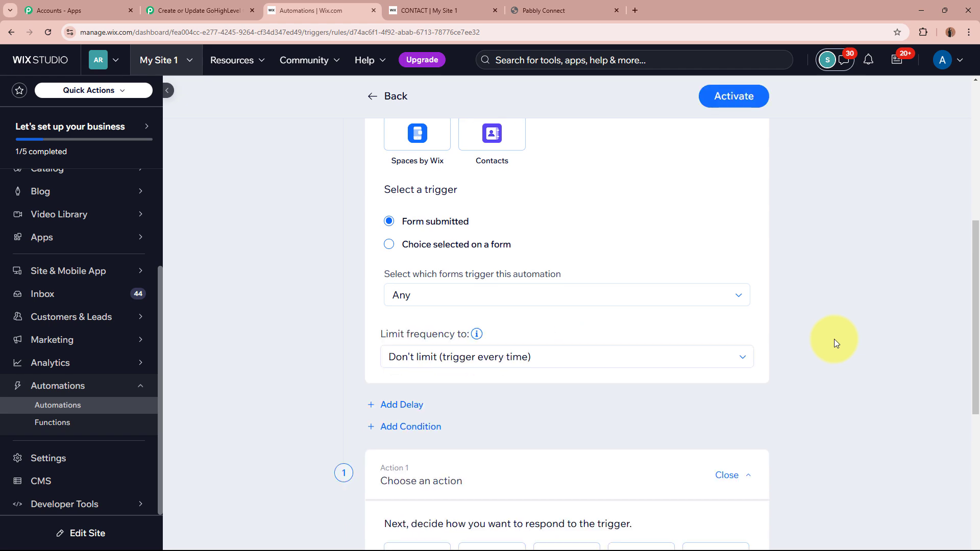
pyautogui.scroll(7, 834, 338)
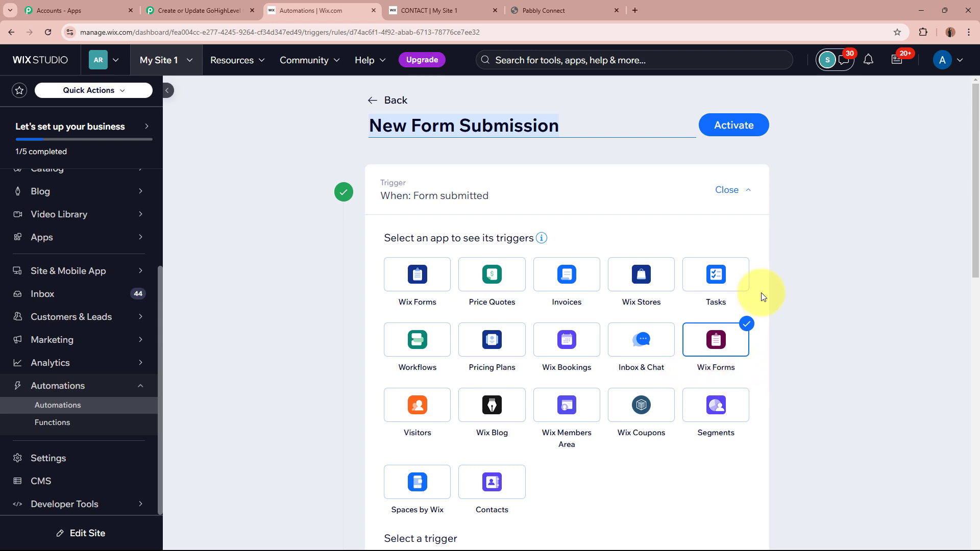
pyautogui.scroll(-6, 782, 346)
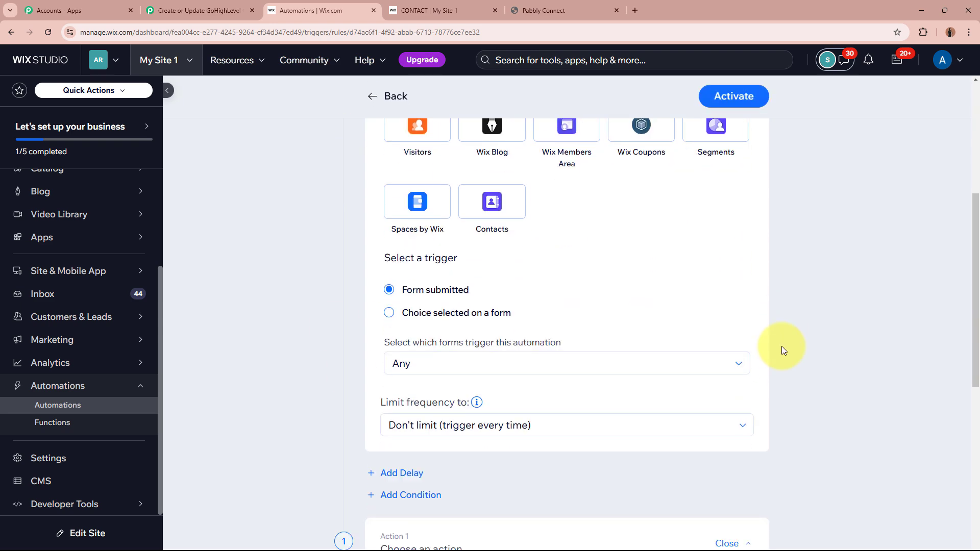
pyautogui.moveTo(382, 236); pyautogui.dragTo(448, 244)
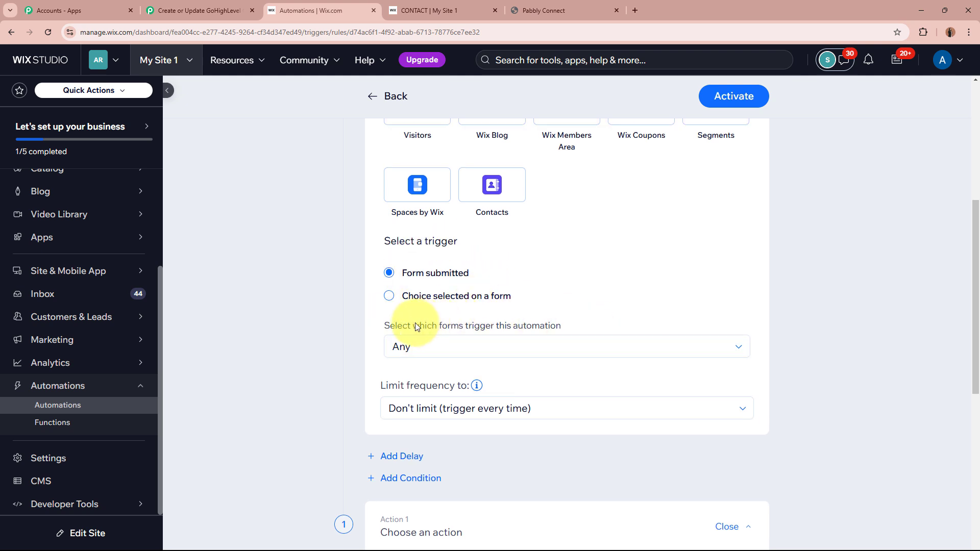
pyautogui.click(431, 343)
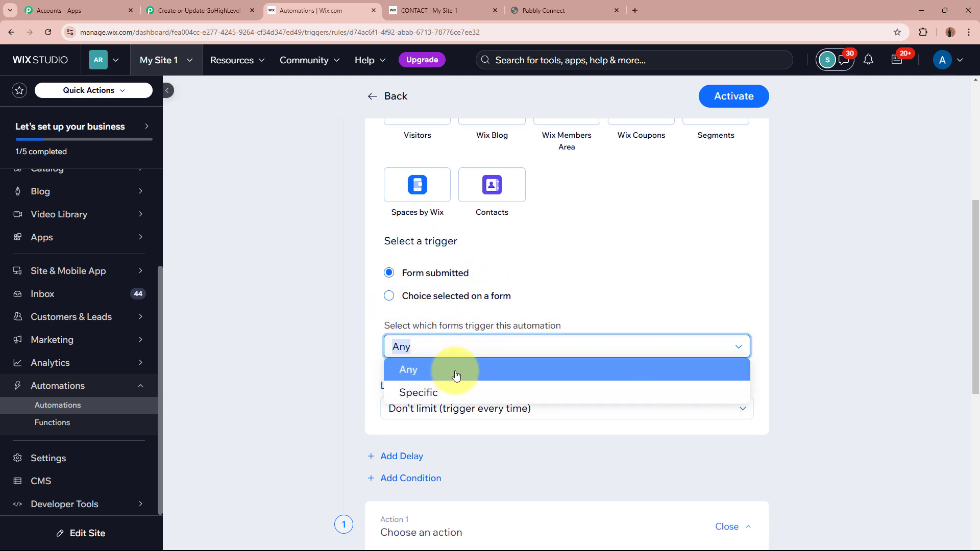
pyautogui.click(454, 396)
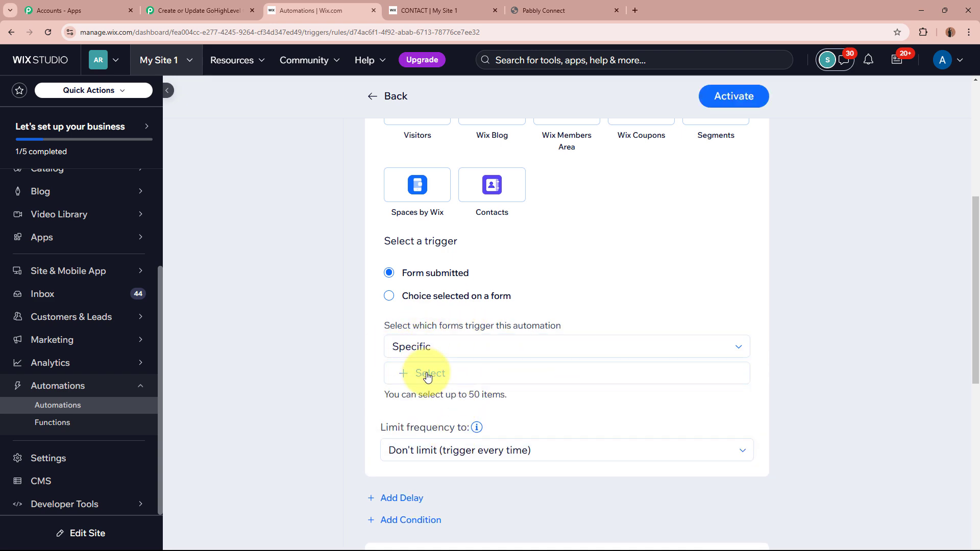
pyautogui.click(429, 374)
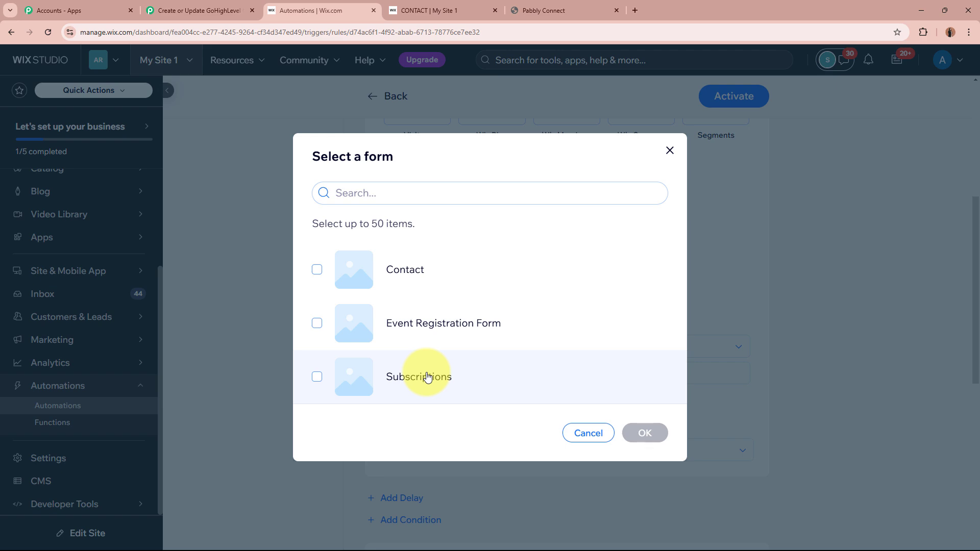
pyautogui.click(317, 271)
pyautogui.click(642, 432)
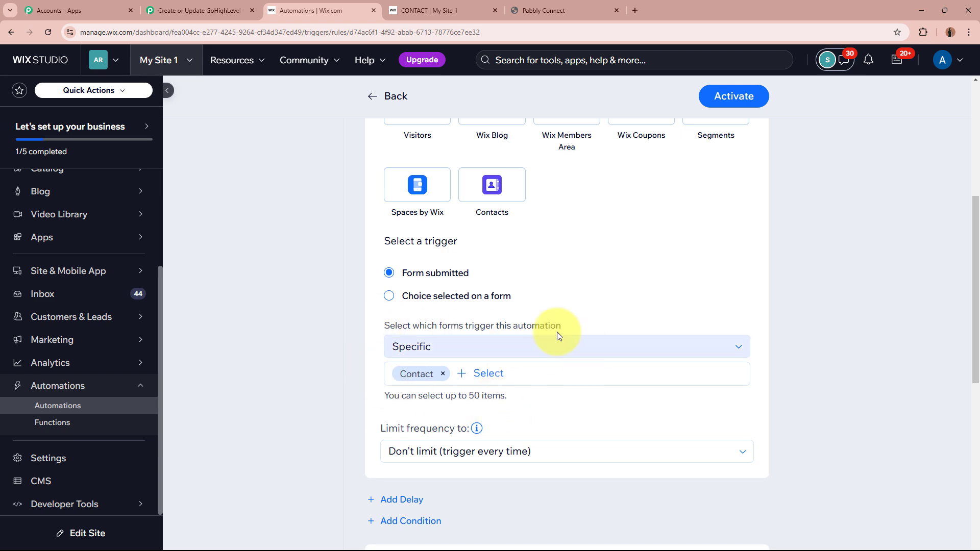
# Leave Limit frequency at Don't limit (trigger every time).
pyautogui.scroll(-4, 304, 318)
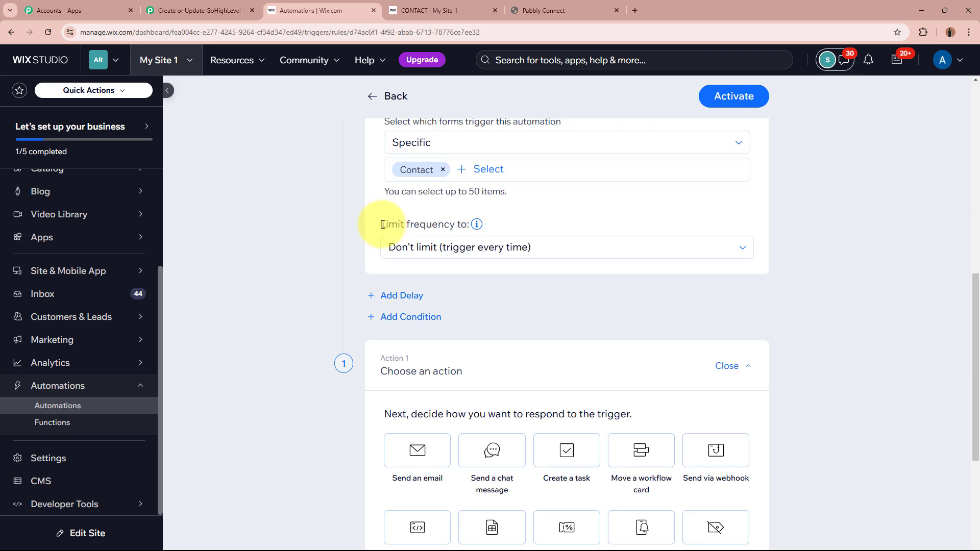
pyautogui.moveTo(383, 225); pyautogui.dragTo(461, 222)
pyautogui.click(479, 249)
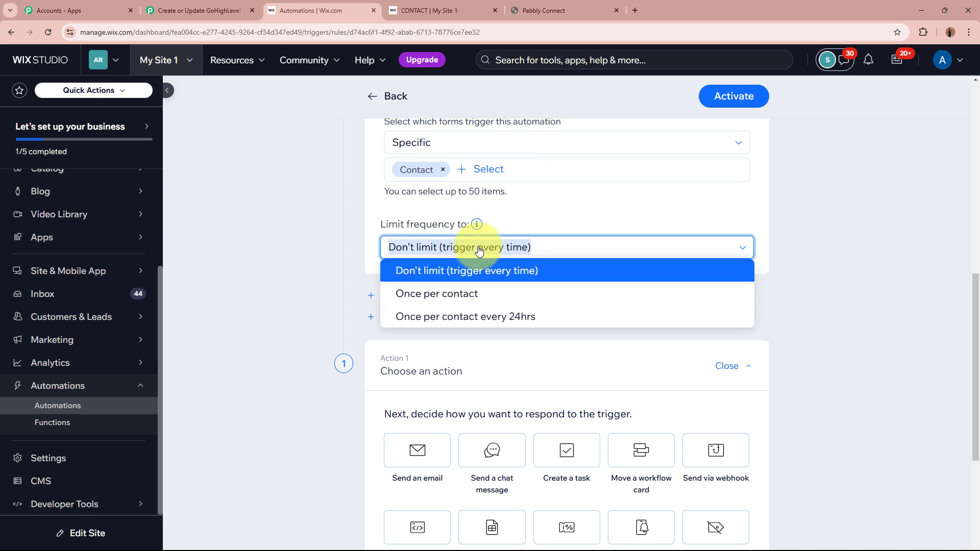
pyautogui.click(397, 266)
pyautogui.click(427, 247)
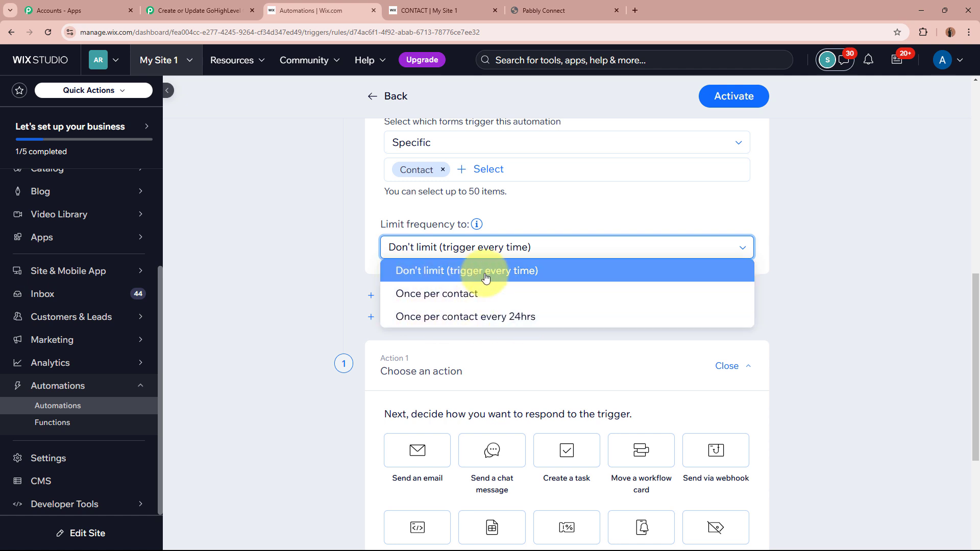
pyautogui.click(468, 268)
pyautogui.click(306, 232)
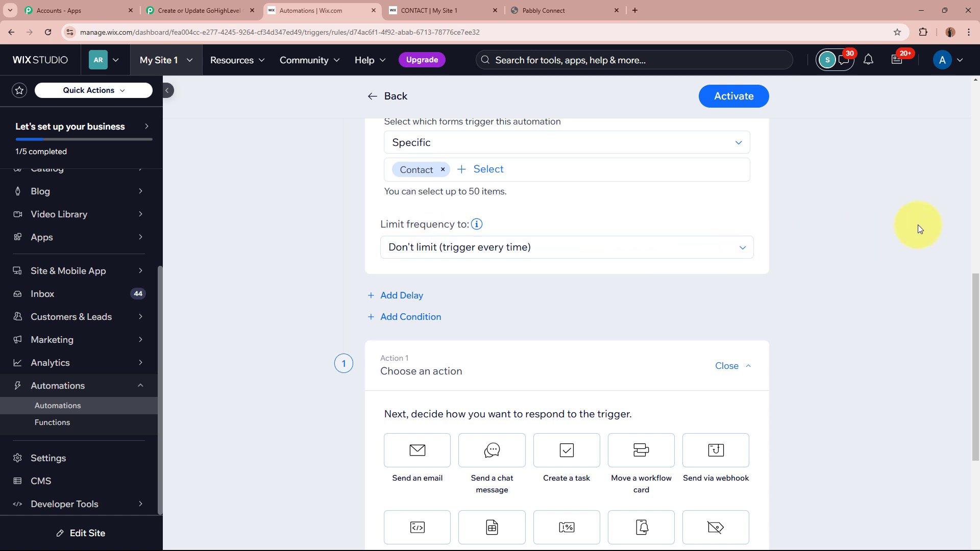
# Make the automation's action send data via webhook.
pyautogui.scroll(-4, 917, 225)
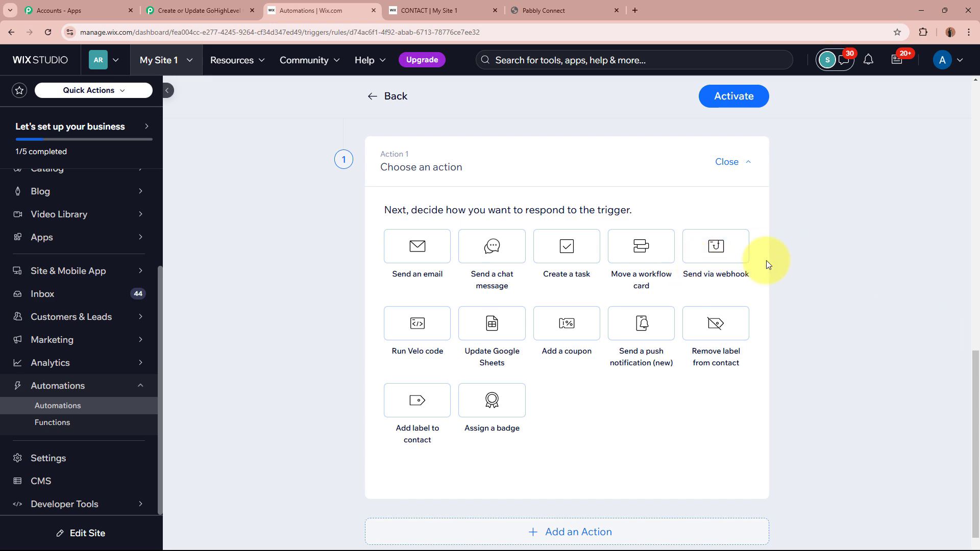
pyautogui.click(715, 252)
pyautogui.scroll(8, 809, 288)
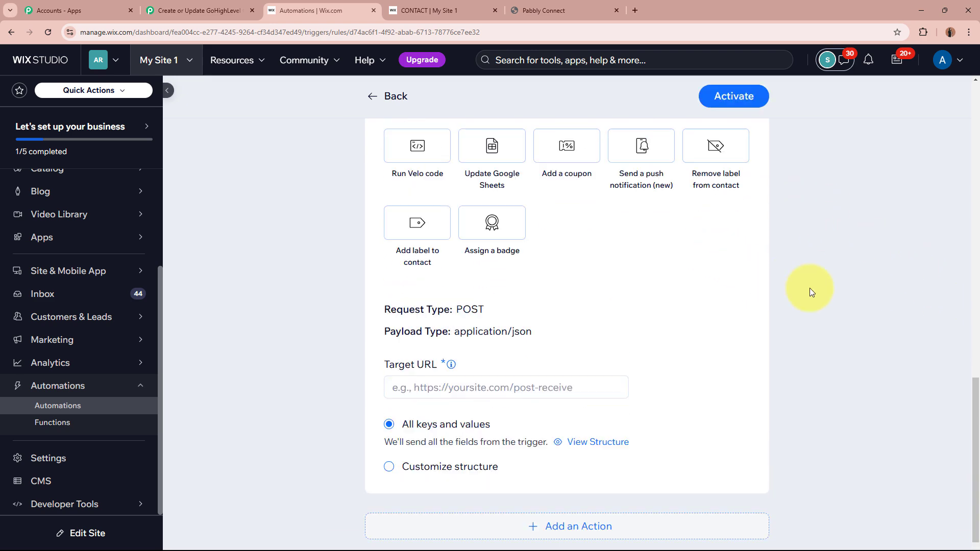
pyautogui.scroll(-6, 282, 289)
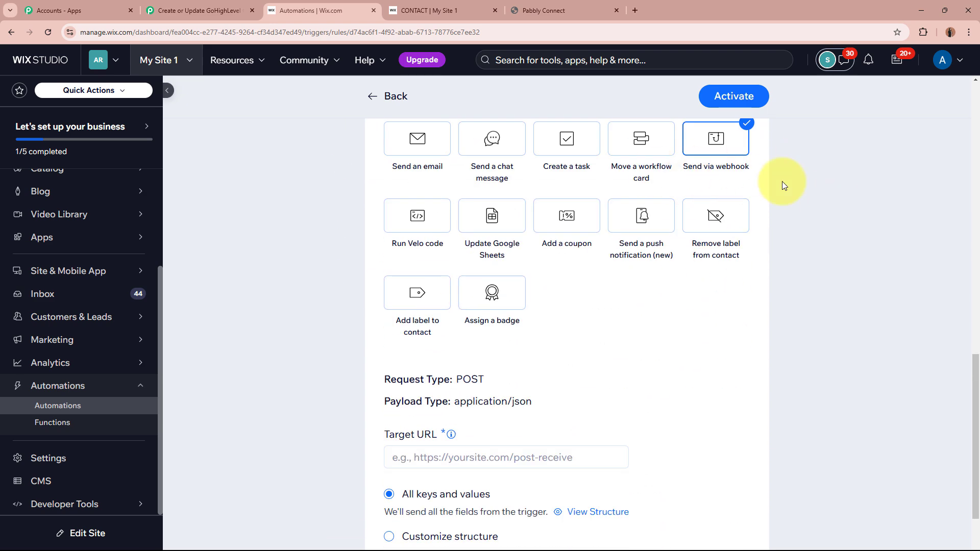
# Paste the Pabbly webhook URL as Target URL, keeping the All keys and values payload.
pyautogui.scroll(-2, 765, 273)
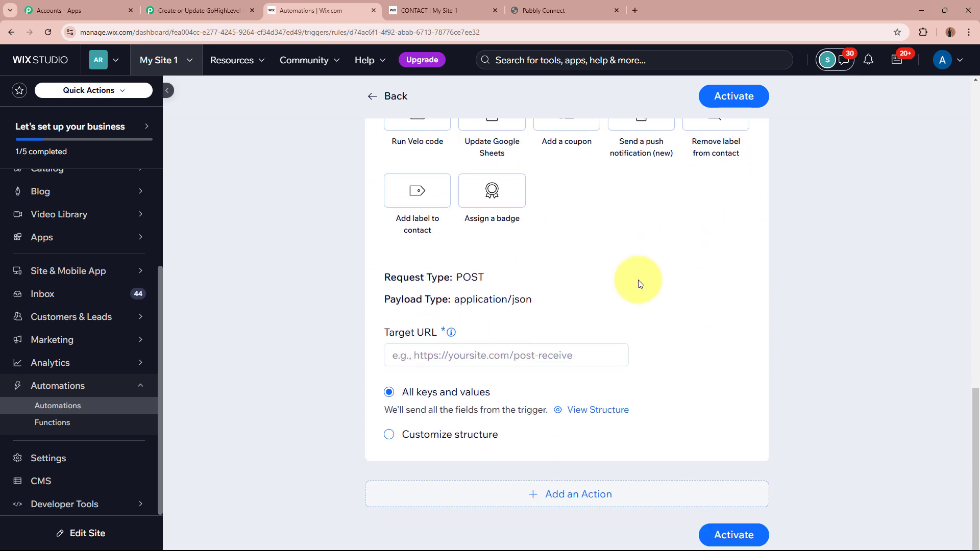
pyautogui.click(490, 357)
pyautogui.hotkey('ctrl', 'v')
pyautogui.click(776, 352)
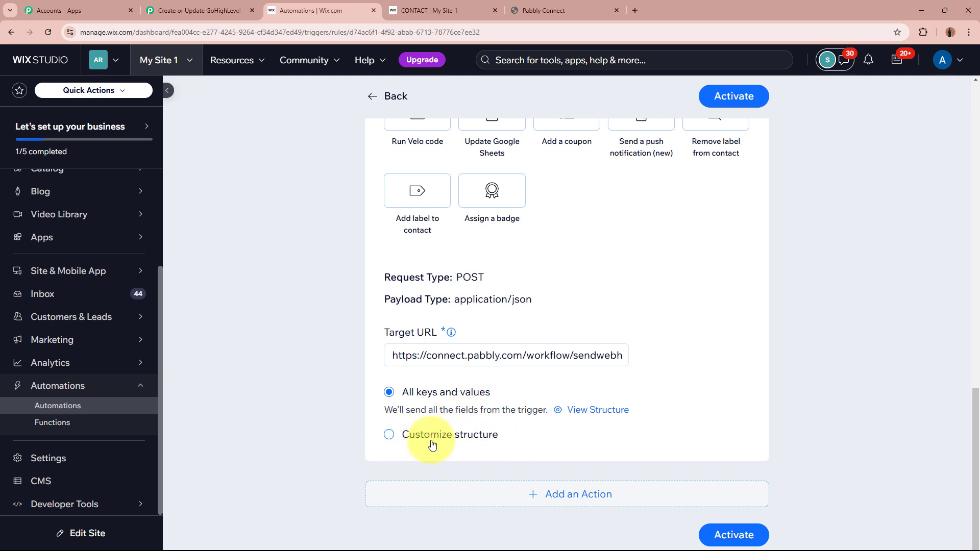
pyautogui.click(389, 435)
pyautogui.click(389, 392)
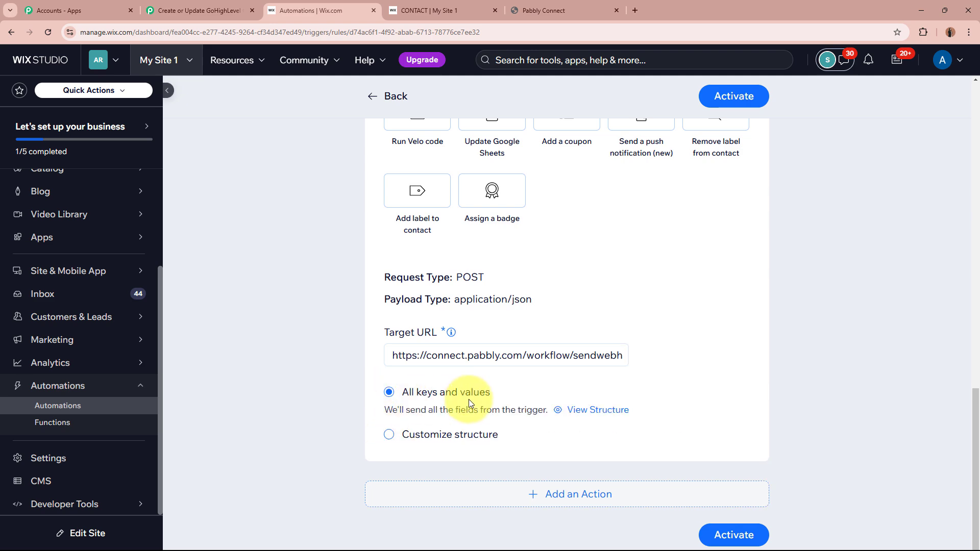
pyautogui.scroll(8, 547, 407)
pyautogui.scroll(-8, 547, 406)
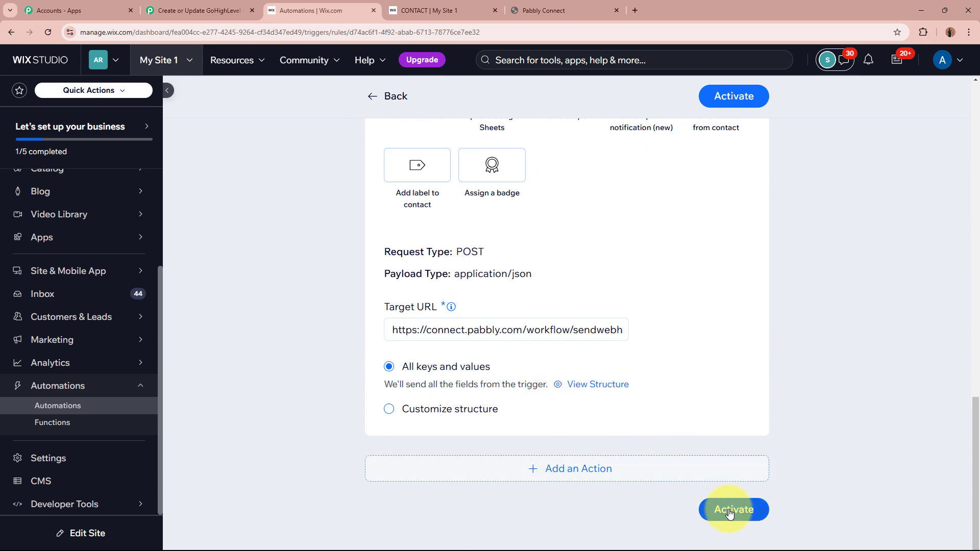
# Activate the New Form Submission automation, confirm it shows ACTIVE, and return to the Pabbly workflow.
pyautogui.click(730, 512)
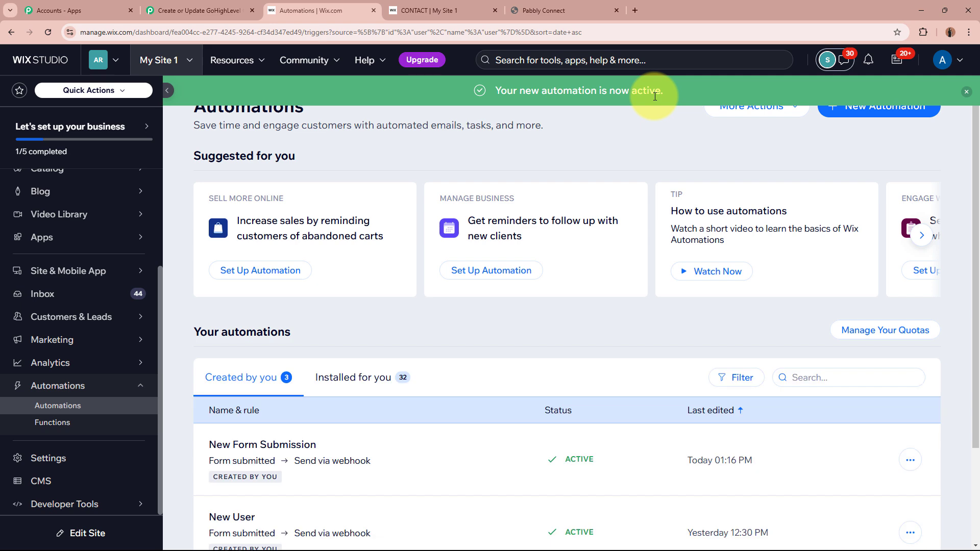
pyautogui.scroll(-2, 653, 390)
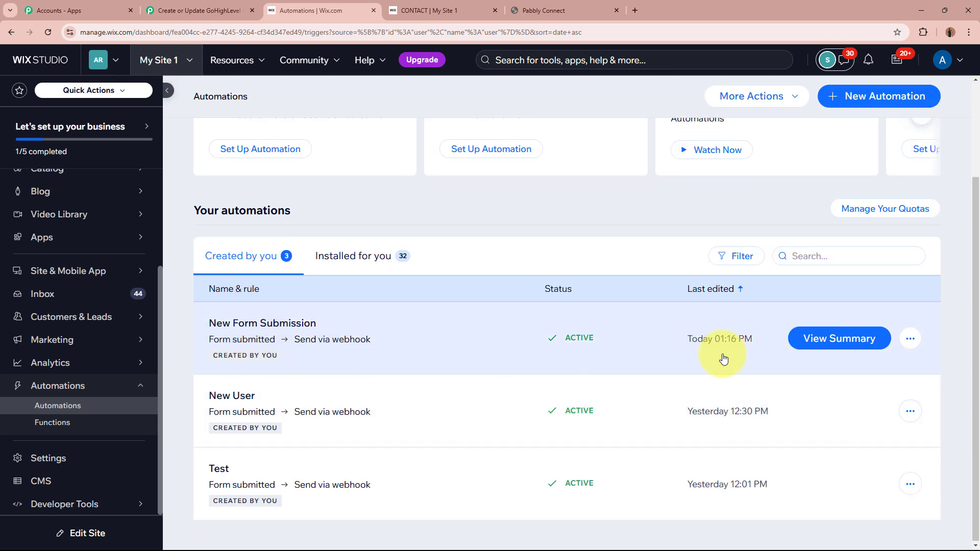
pyautogui.click(199, 10)
pyautogui.scroll(-10, 150, 258)
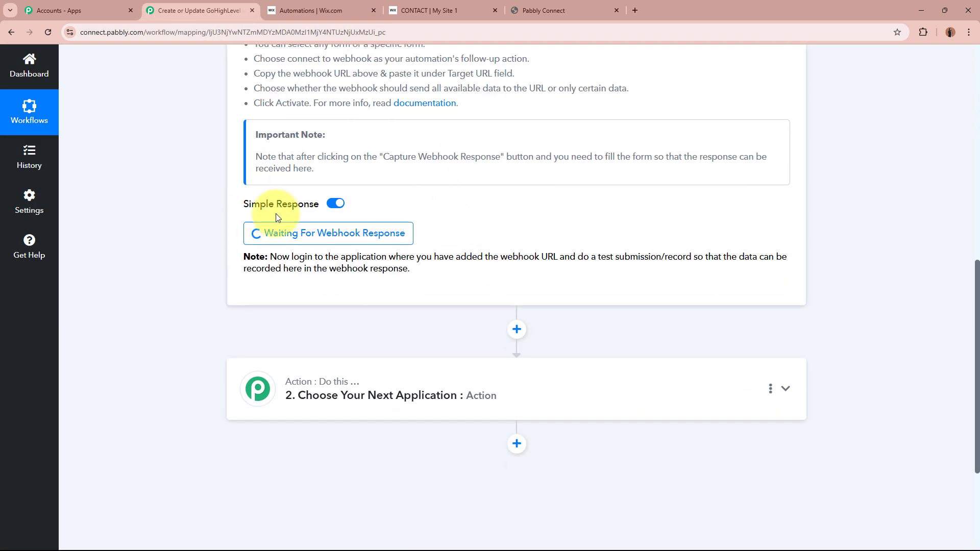
pyautogui.scroll(10, 170, 241)
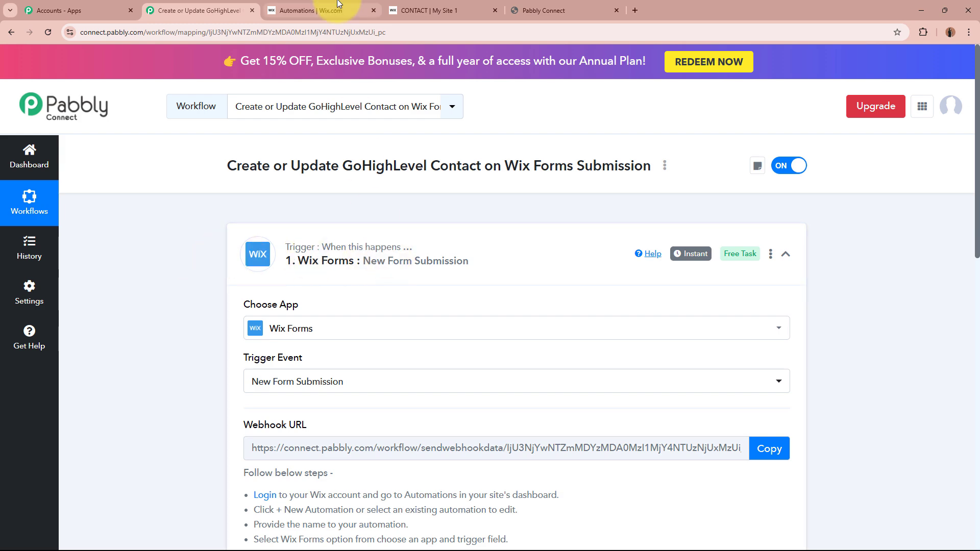
# Back in the Wix dashboard, open Customers & Leads > Forms & Submissions to view the Contact form.
pyautogui.click(316, 10)
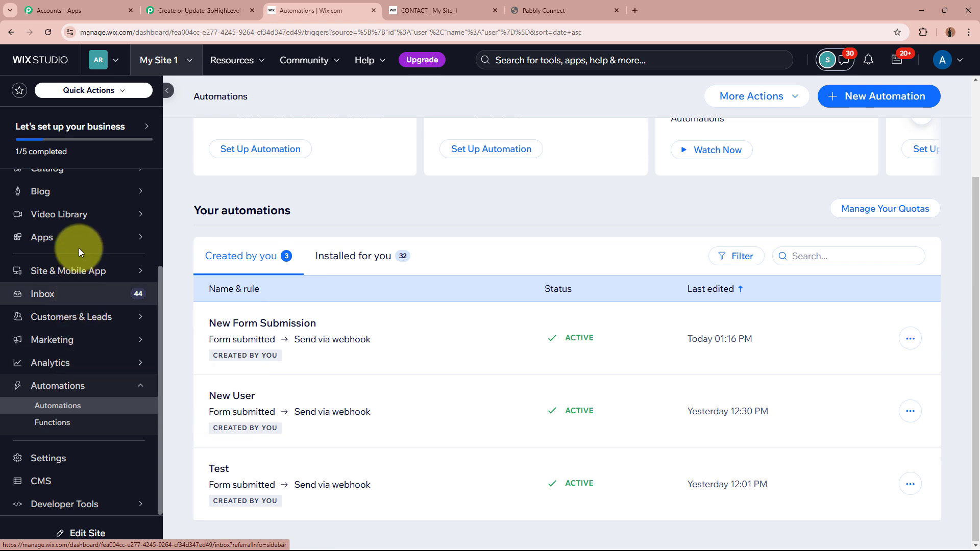
pyautogui.moveTo(86, 242)
pyautogui.scroll(3, 81, 237)
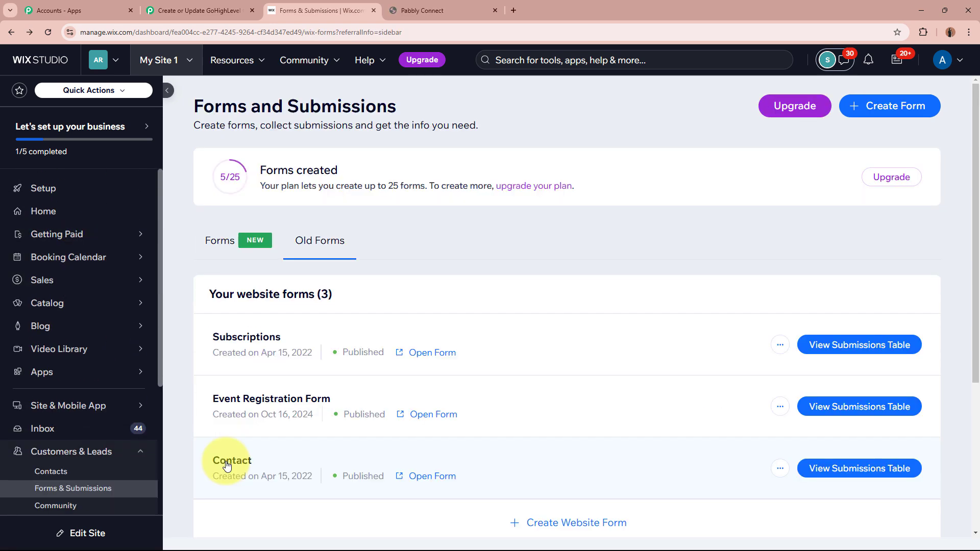
pyautogui.scroll(-2, 230, 449)
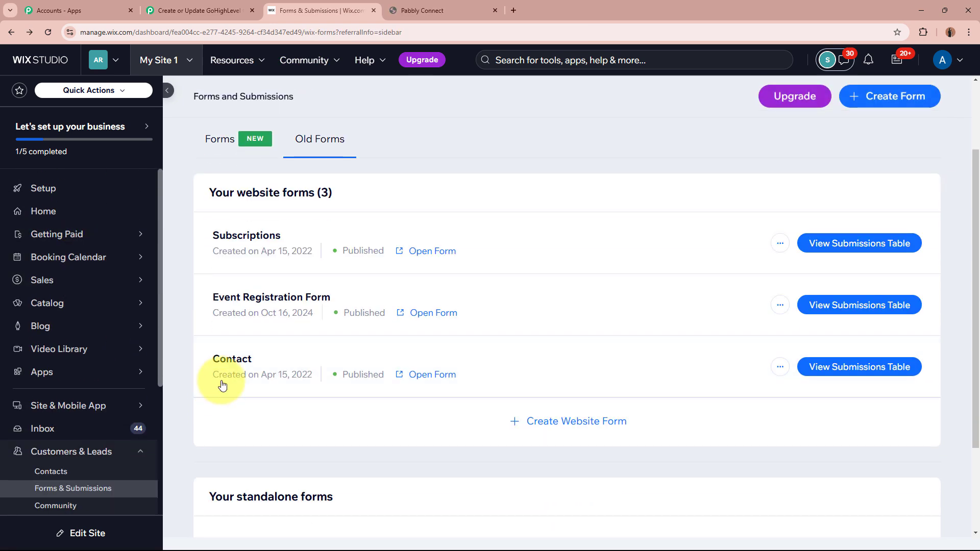
pyautogui.doubleClick(216, 360)
pyautogui.click(188, 383)
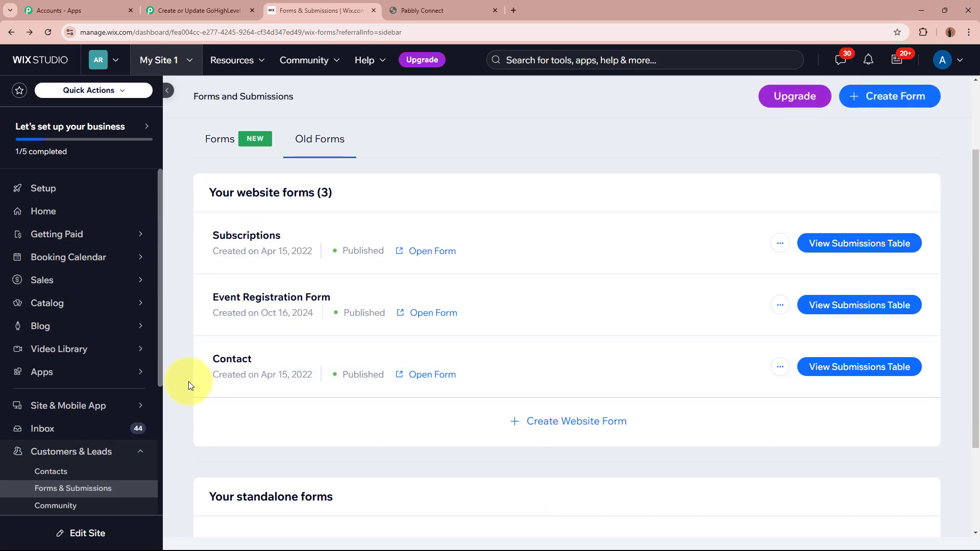
# On the live Contact form, fill in a test first name, last name, e-mail address and phone number.
pyautogui.click(441, 378)
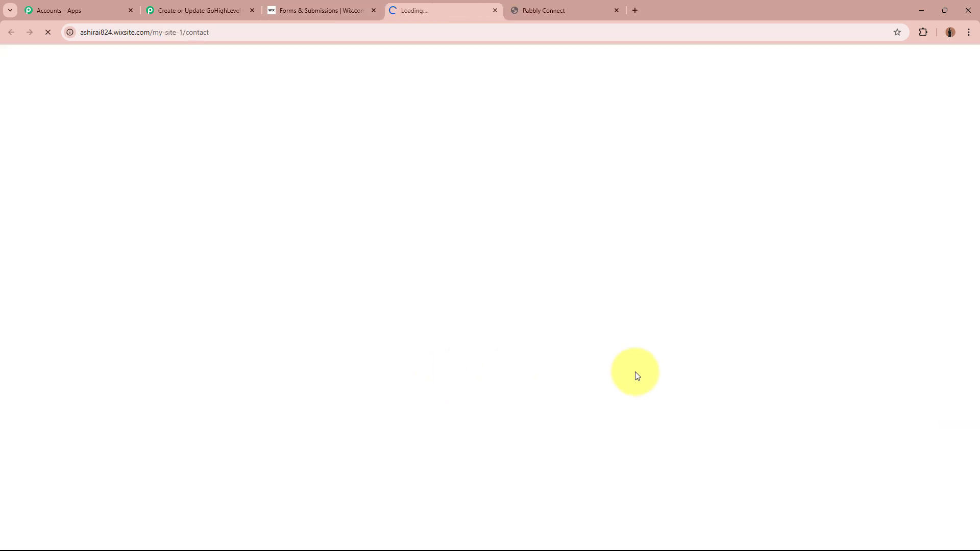
pyautogui.scroll(-10, 717, 351)
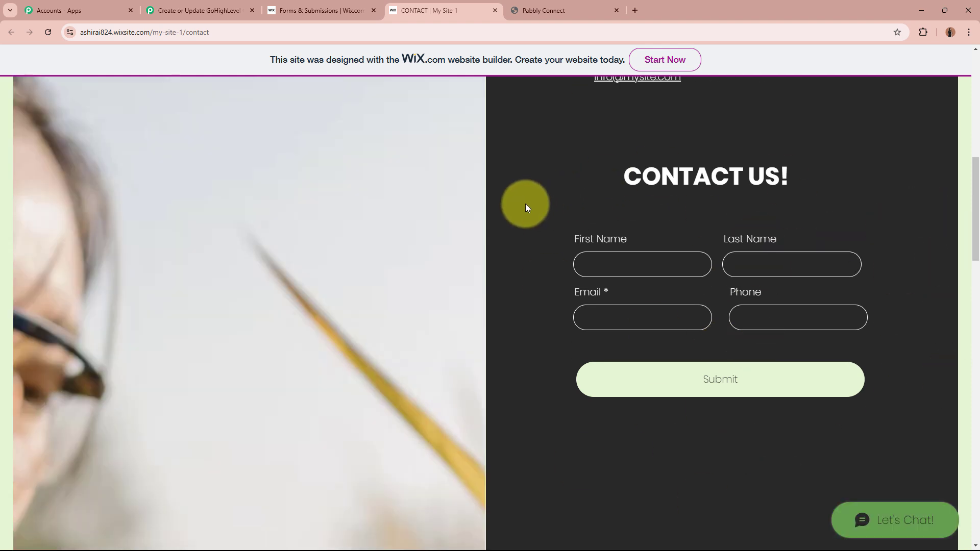
pyautogui.click(655, 268)
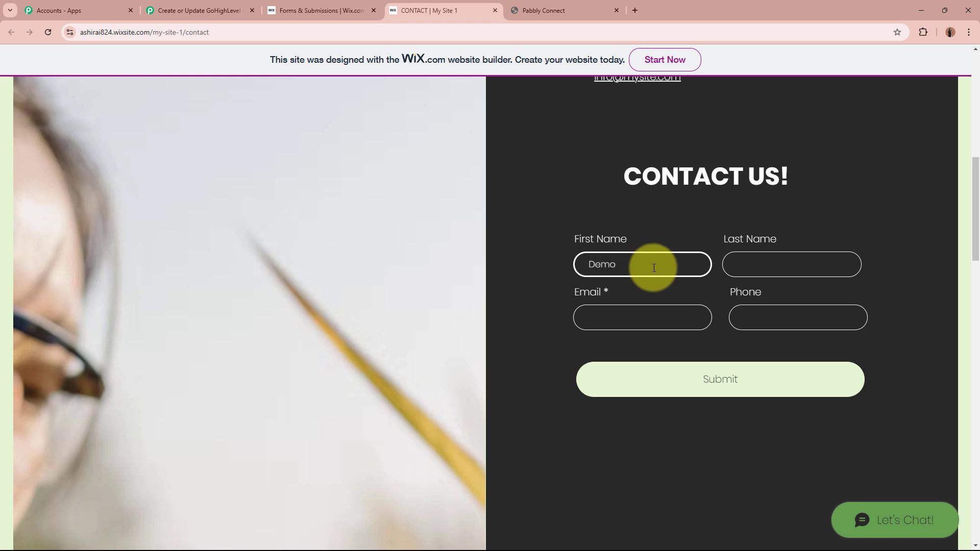
pyautogui.click(771, 267)
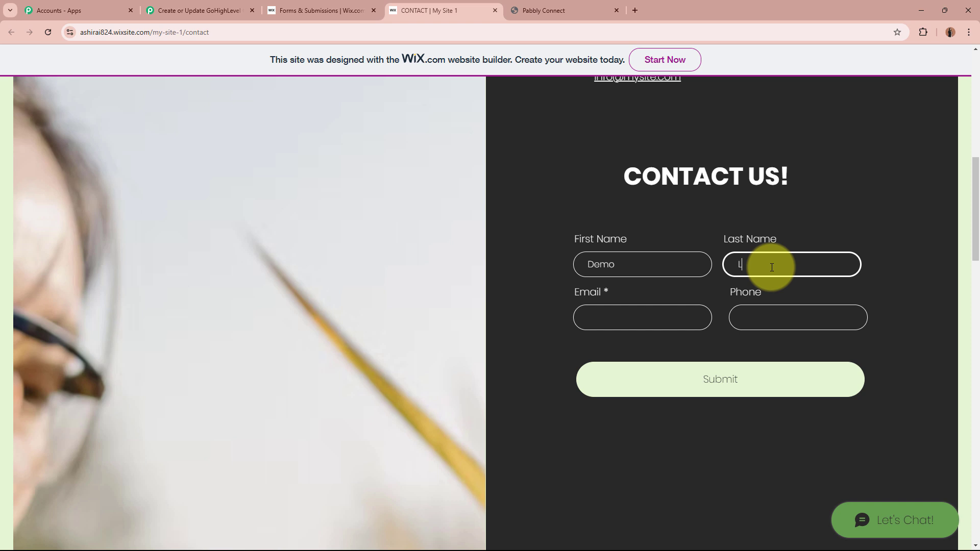
pyautogui.click(659, 322)
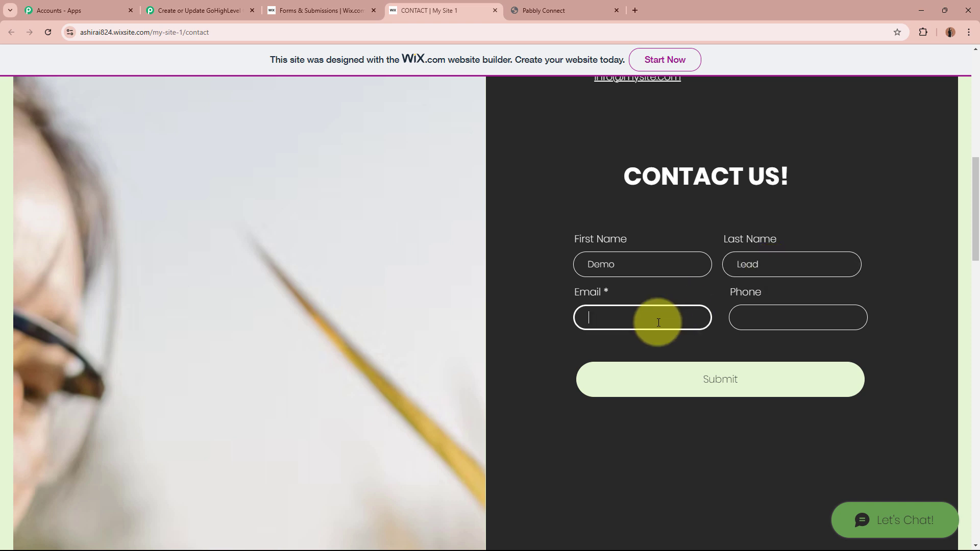
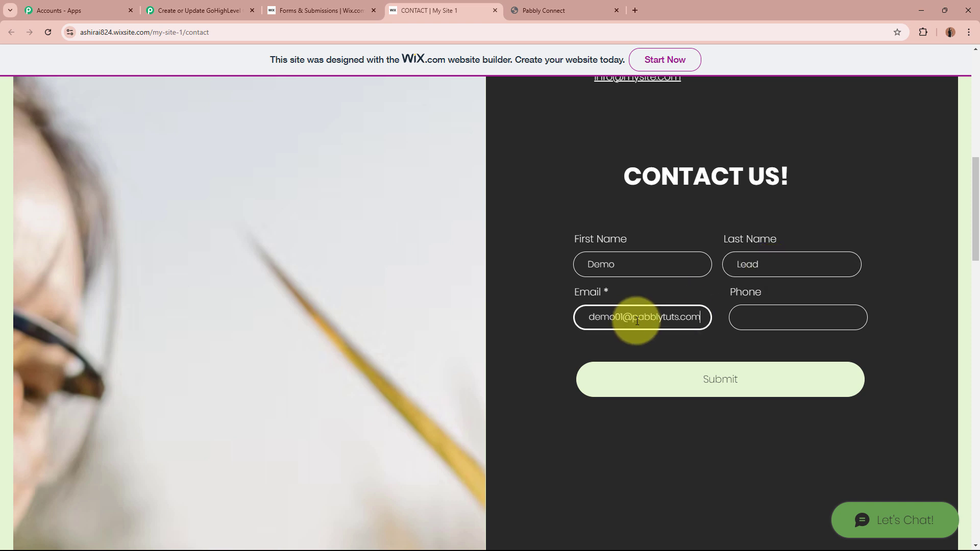
pyautogui.click(781, 316)
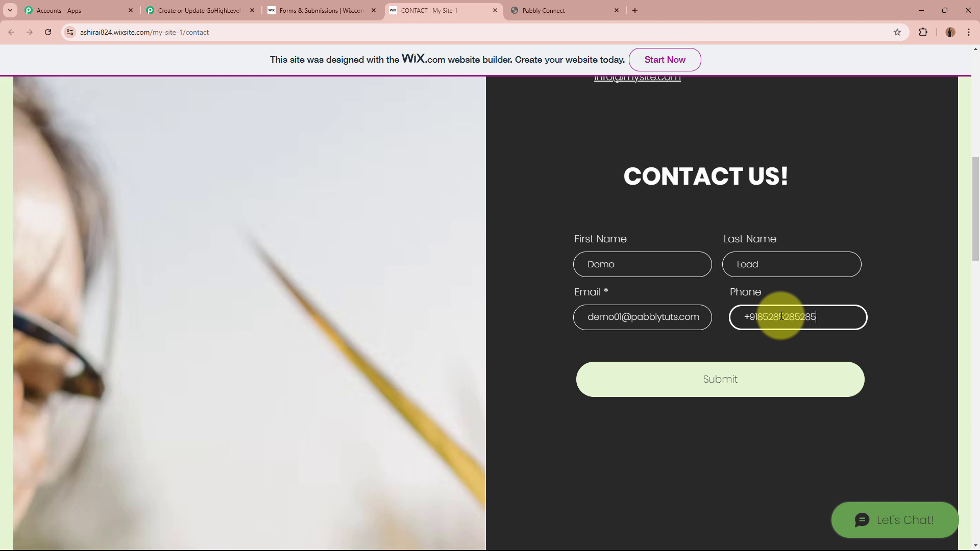
pyautogui.press('BackSpace')
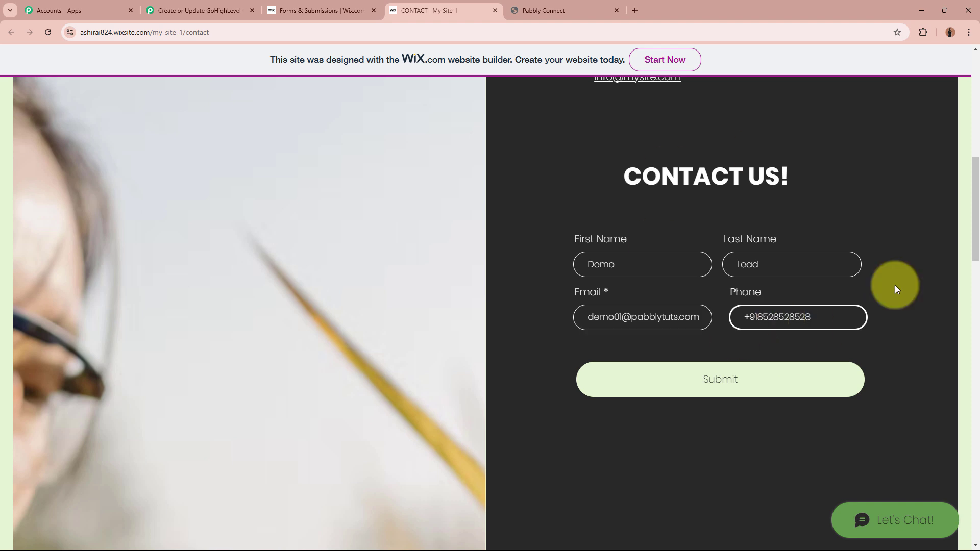
# Submit the test entry and check the submission confirmation message.
pyautogui.click(726, 384)
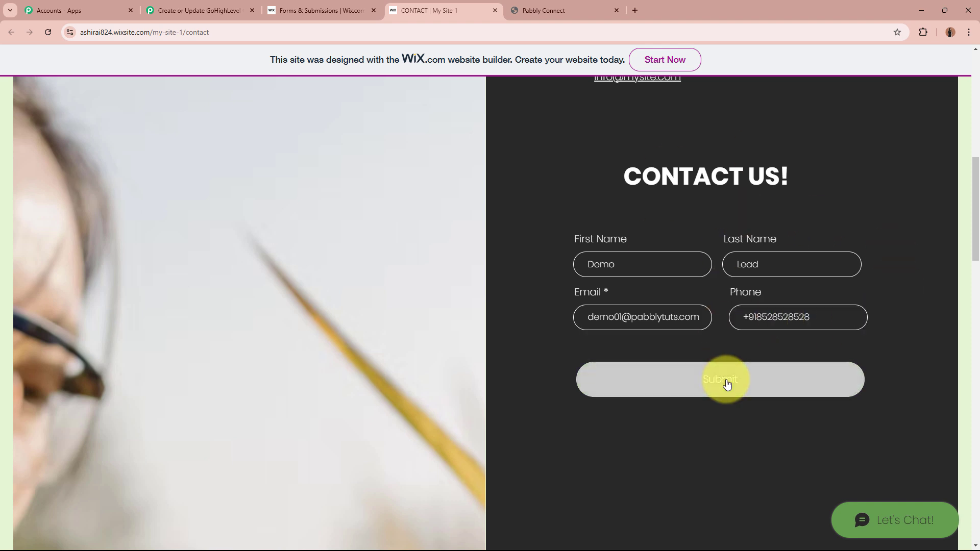
pyautogui.moveTo(676, 427); pyautogui.dragTo(810, 423)
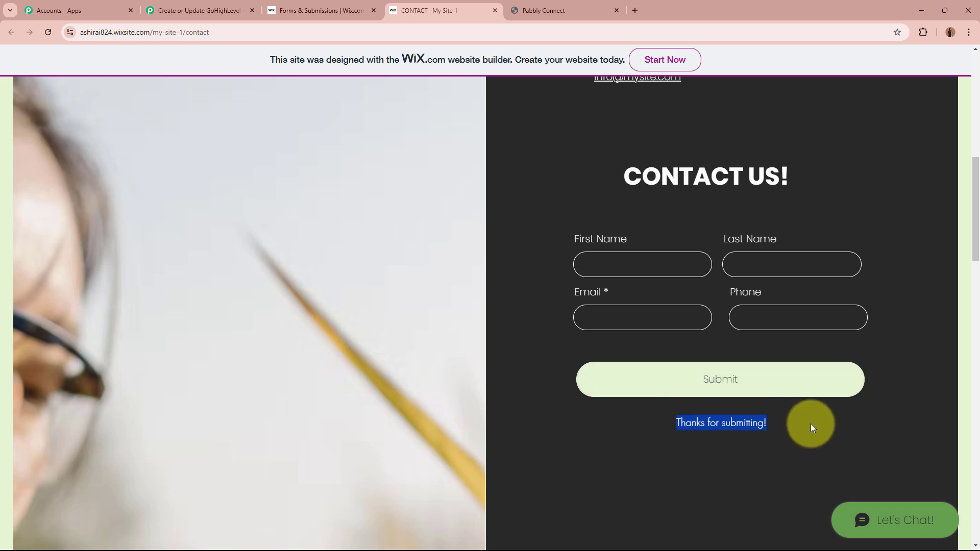
pyautogui.click(810, 424)
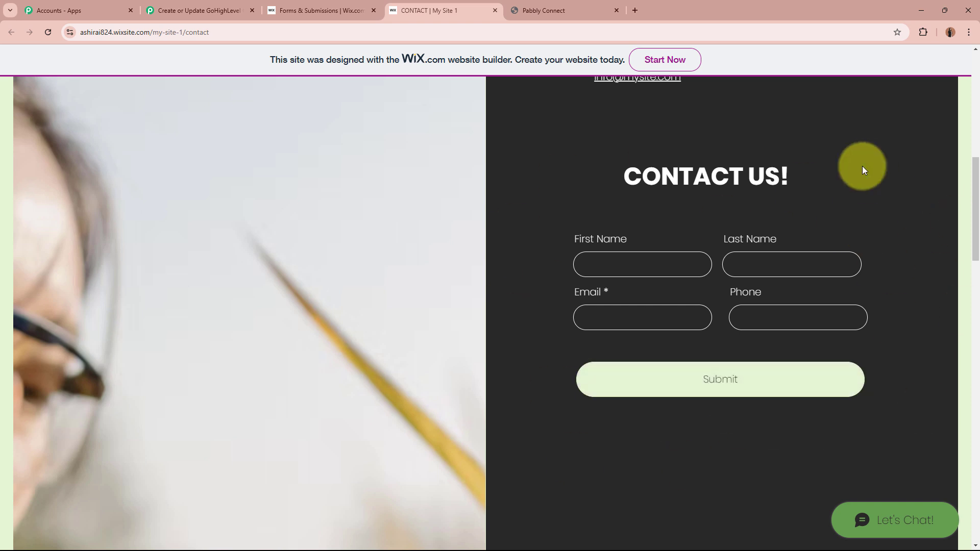
# Back in the Pabbly workflow, find the submission time in the Wix Forms trigger's received response.
pyautogui.click(240, 11)
pyautogui.scroll(-3, 167, 308)
pyautogui.scroll(-10, 166, 308)
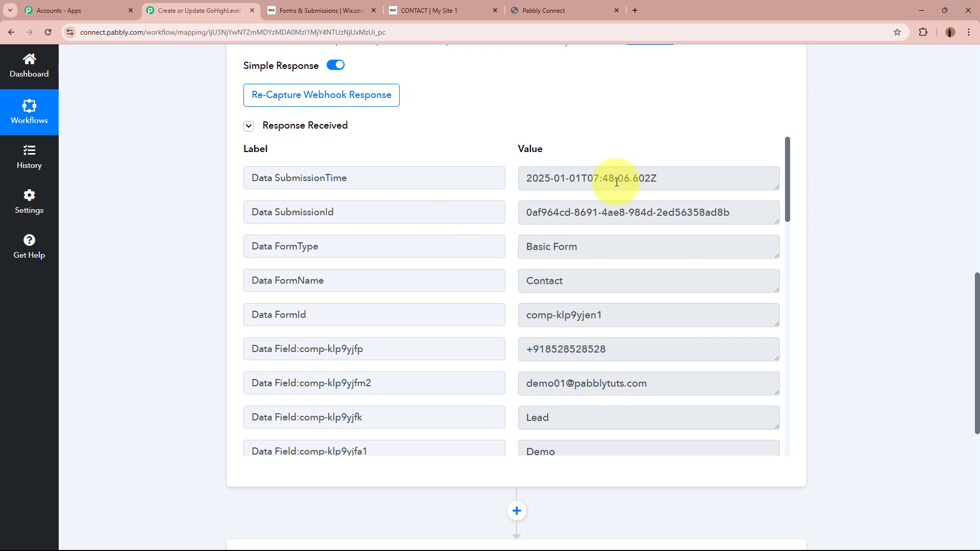
pyautogui.tripleClick(597, 178)
pyautogui.click(822, 234)
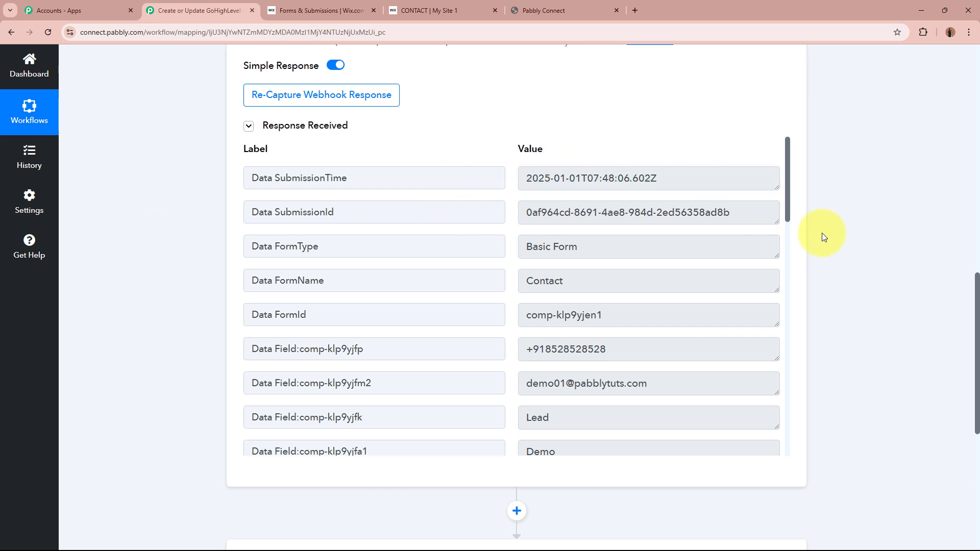
# Check the received e-mail, first name and last name values, then return to the top.
pyautogui.scroll(-1, 790, 249)
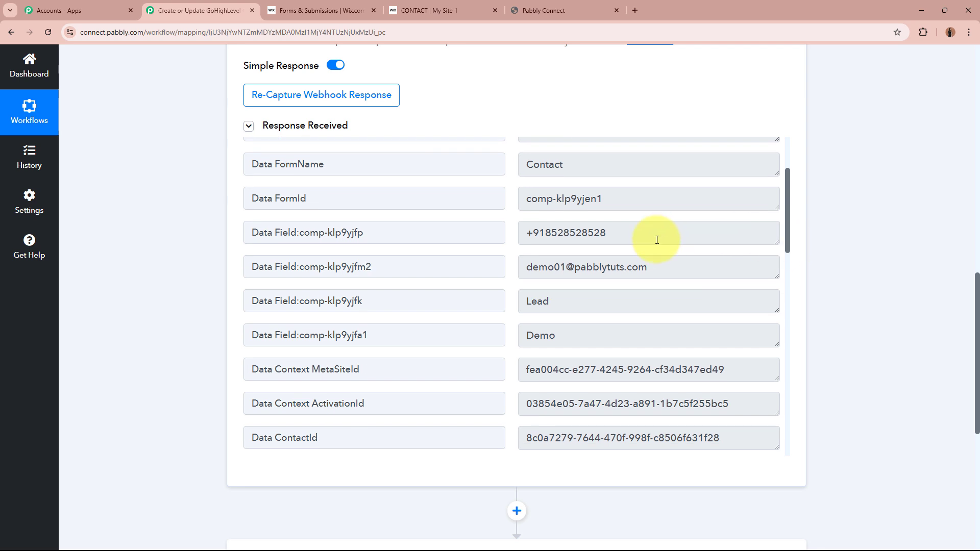
pyautogui.moveTo(656, 238); pyautogui.dragTo(482, 228)
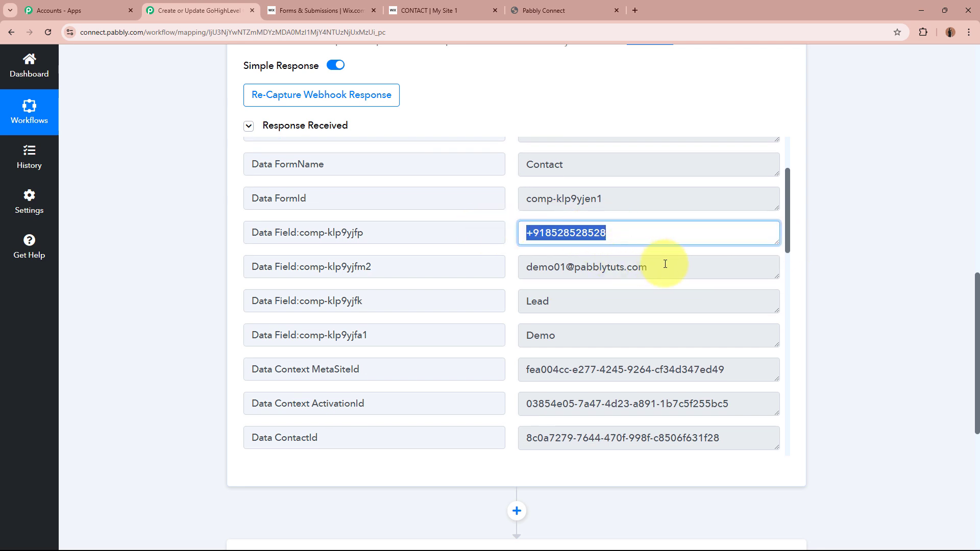
pyautogui.moveTo(661, 266); pyautogui.dragTo(450, 266)
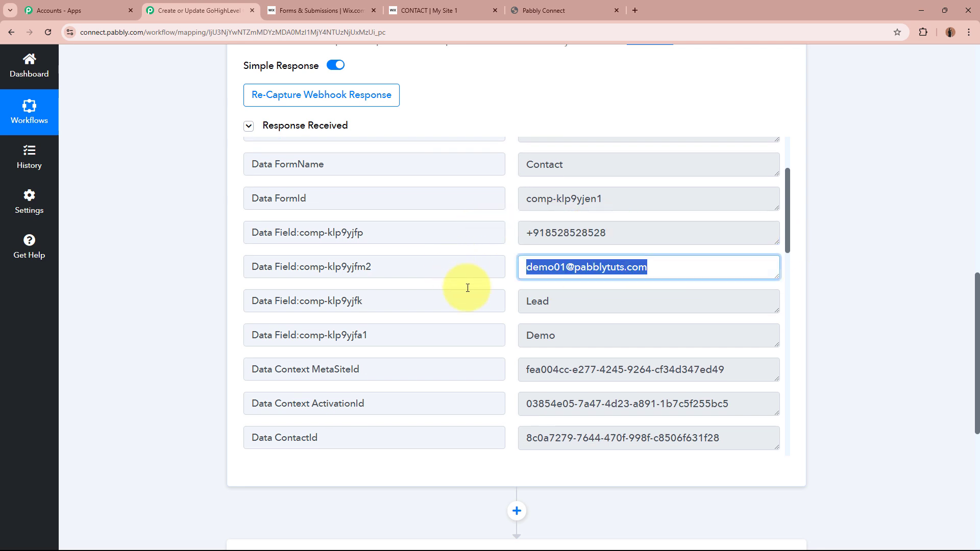
pyautogui.moveTo(585, 337); pyautogui.dragTo(466, 321)
pyautogui.moveTo(612, 300); pyautogui.dragTo(573, 308)
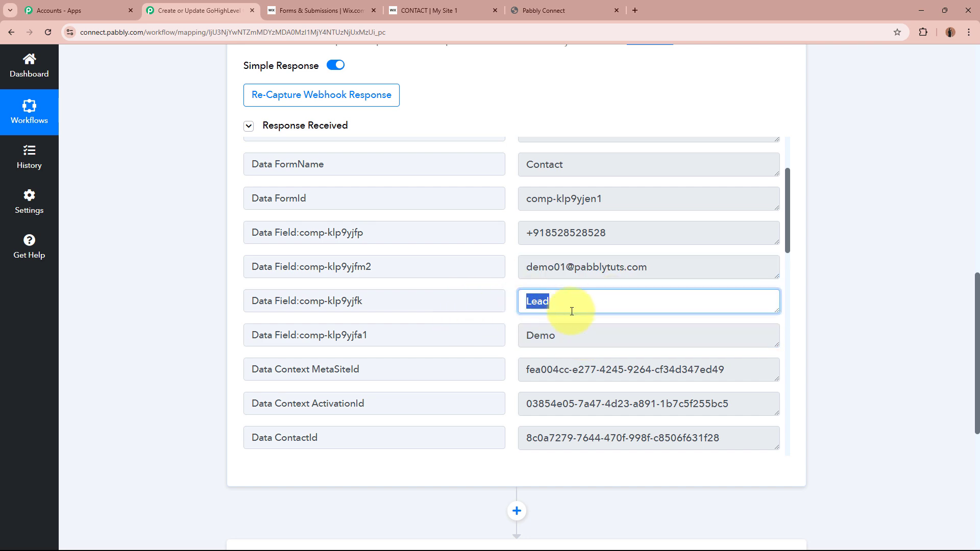
pyautogui.scroll(-4, 613, 305)
pyautogui.scroll(6, 619, 398)
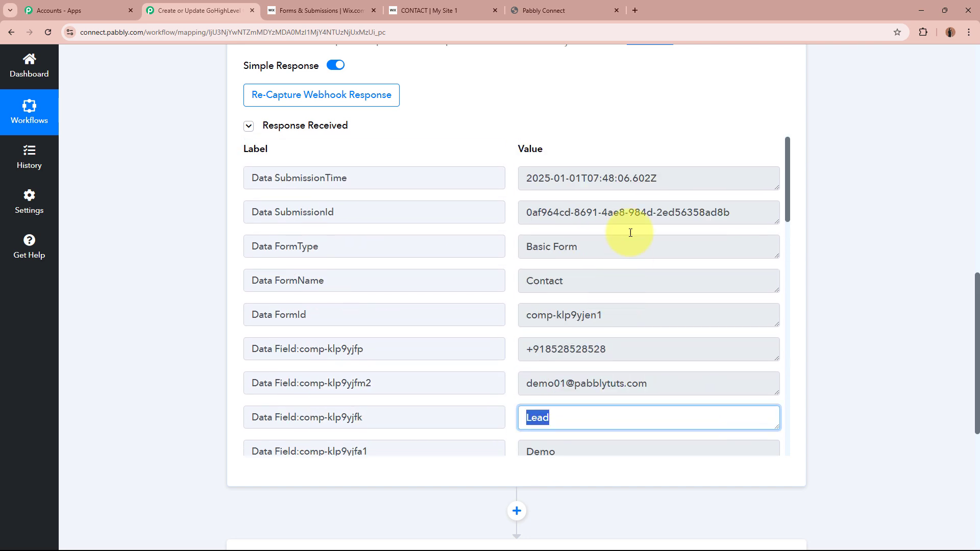
pyautogui.click(897, 273)
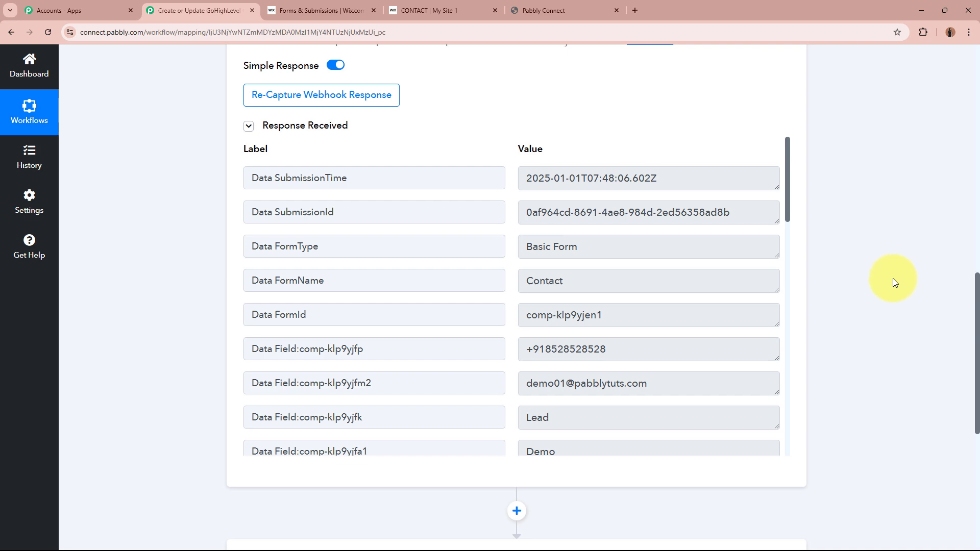
pyautogui.scroll(15, 896, 277)
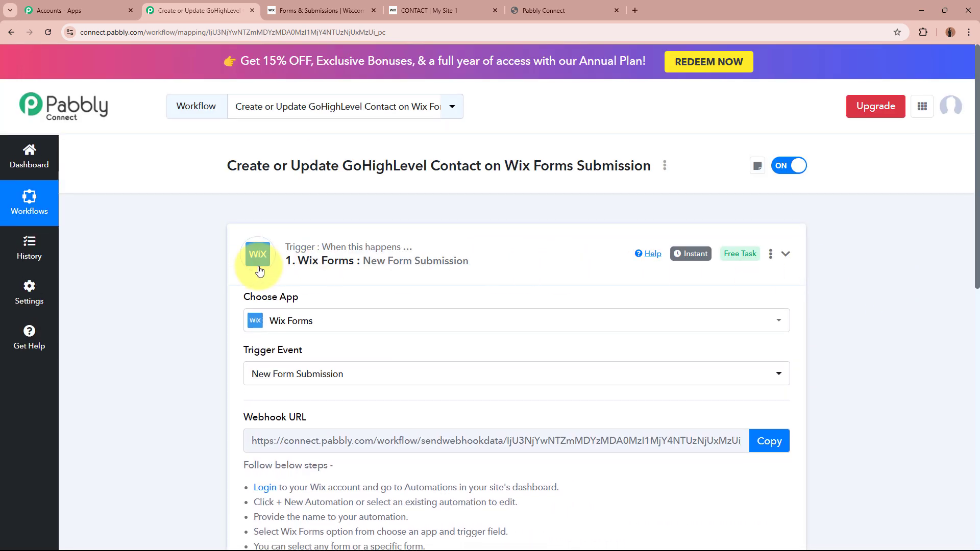
# Collapse the Wix Forms trigger and set LeadConnector V2 as the action app, found with 'LeadC'.
pyautogui.click(260, 270)
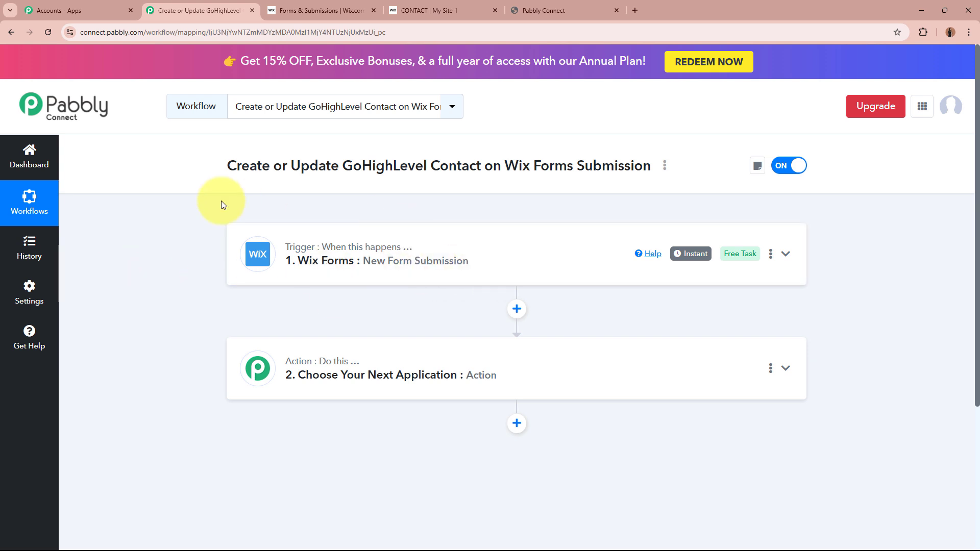
pyautogui.click(580, 367)
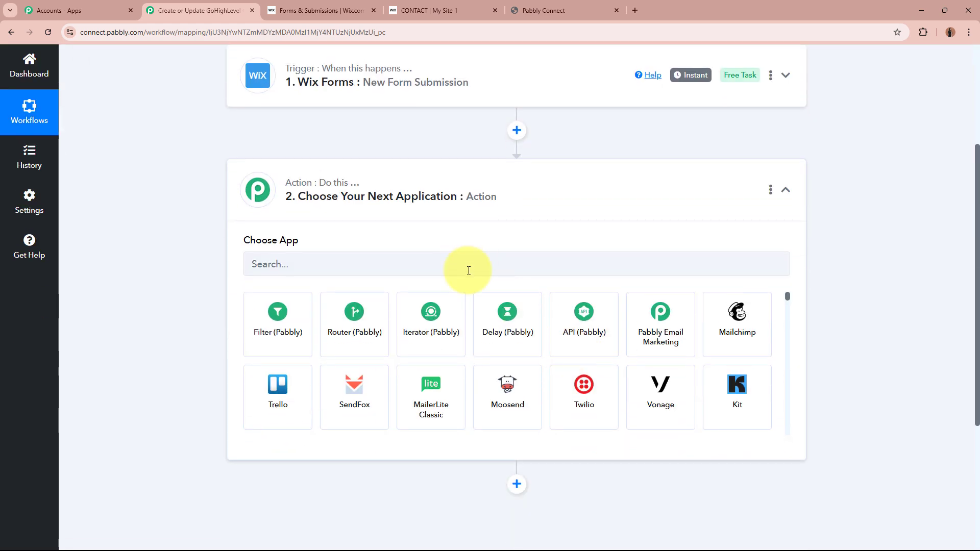
pyautogui.click(440, 258)
pyautogui.write('L')
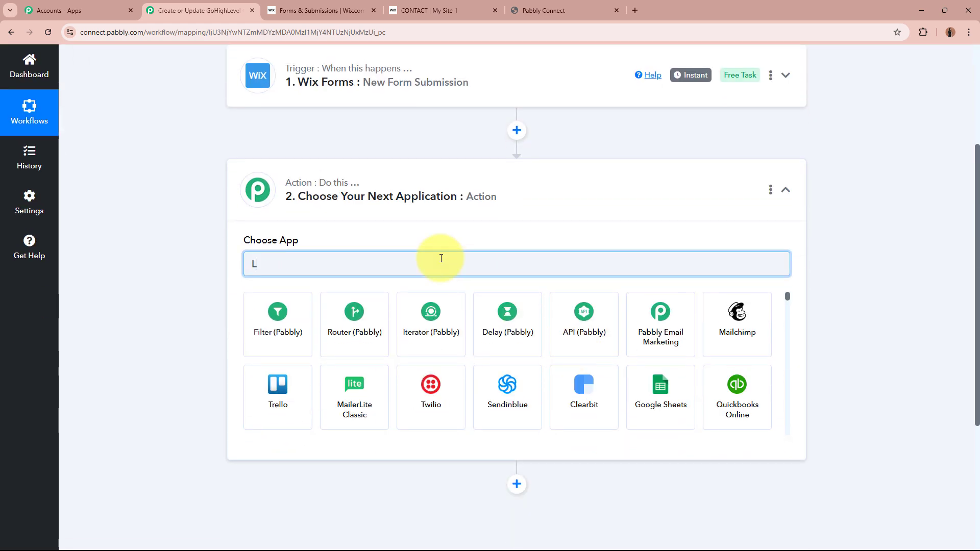
pyautogui.write('eadCo')
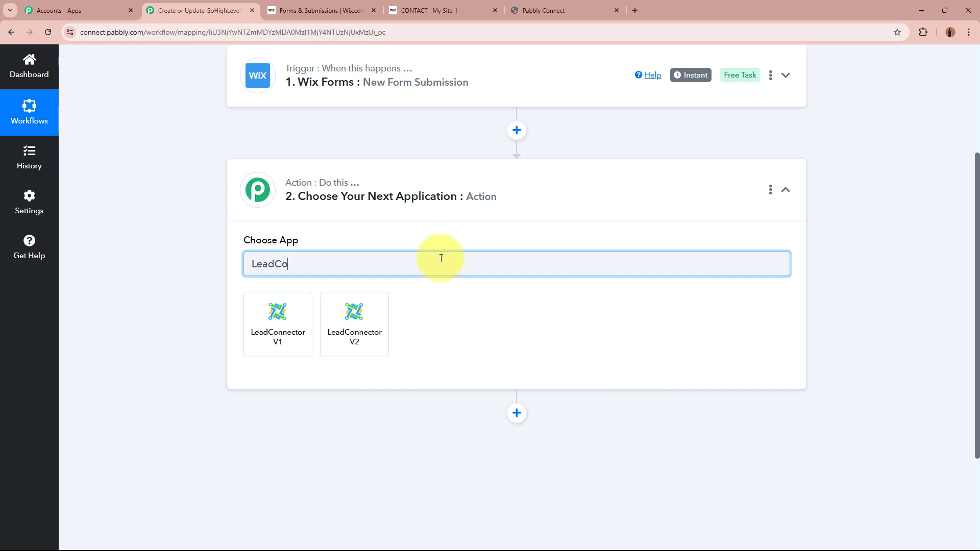
pyautogui.click(389, 332)
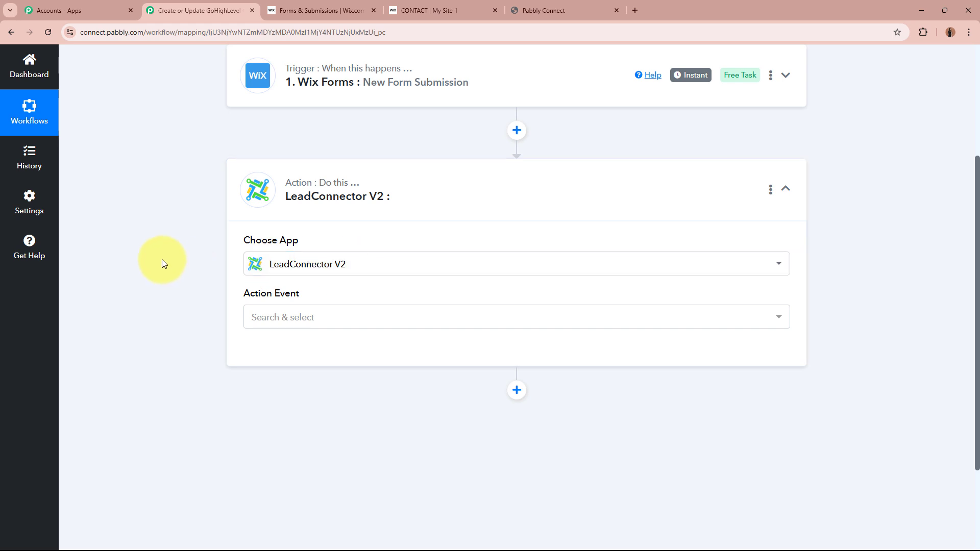
# Set the LeadConnector action event to Create or Update a Contact and start the account connection.
pyautogui.click(350, 317)
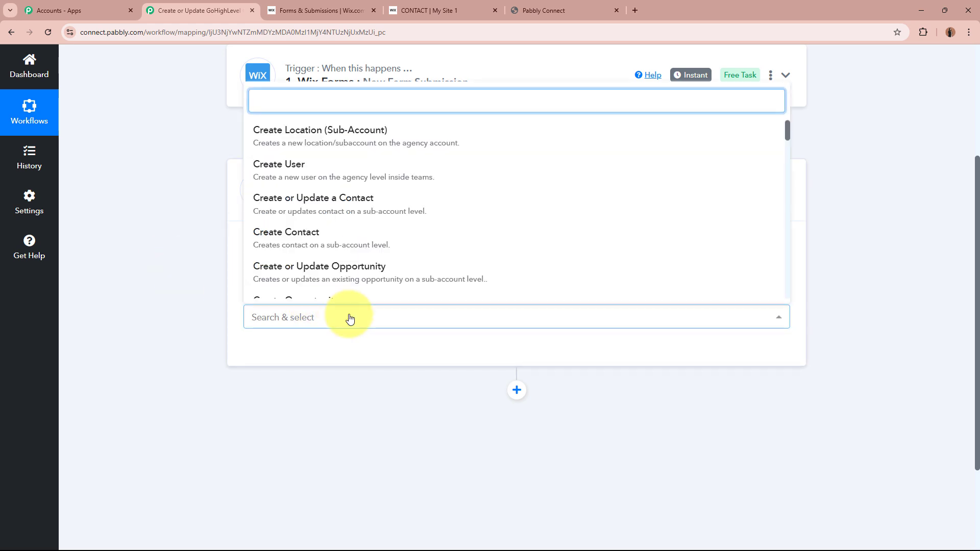
pyautogui.click(346, 207)
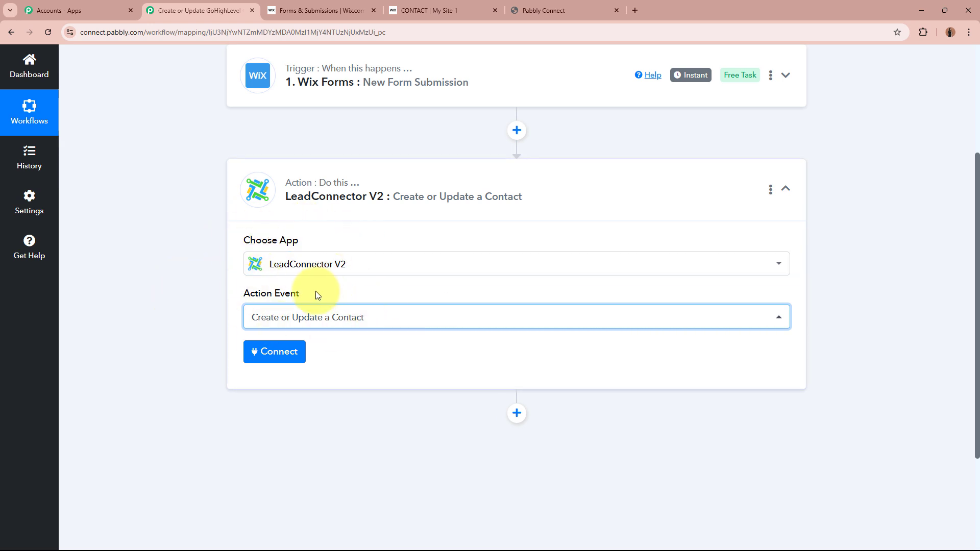
pyautogui.click(270, 351)
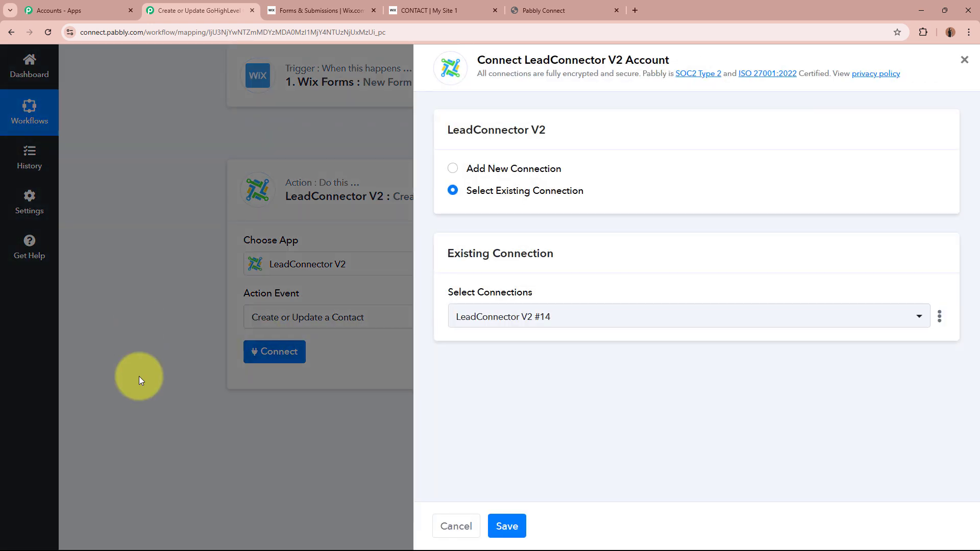
# Add a new LeadConnector V2 connection authorised for the Pabbly Connect sub-account.
pyautogui.click(452, 169)
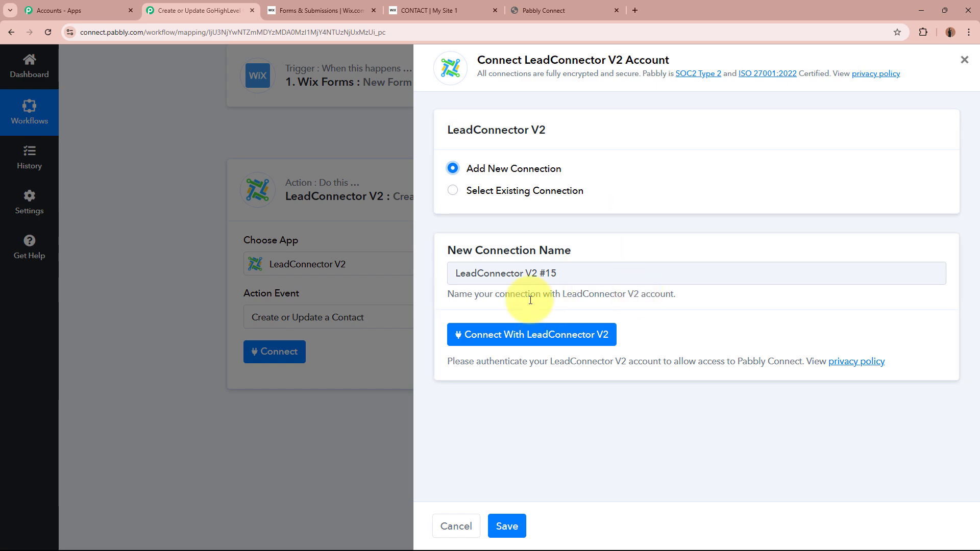
pyautogui.click(564, 333)
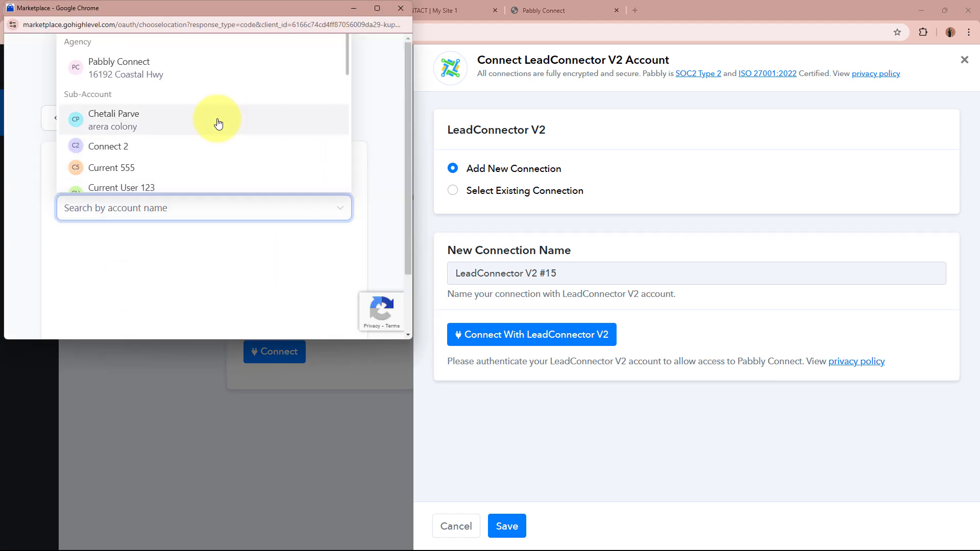
pyautogui.scroll(-5, 240, 137)
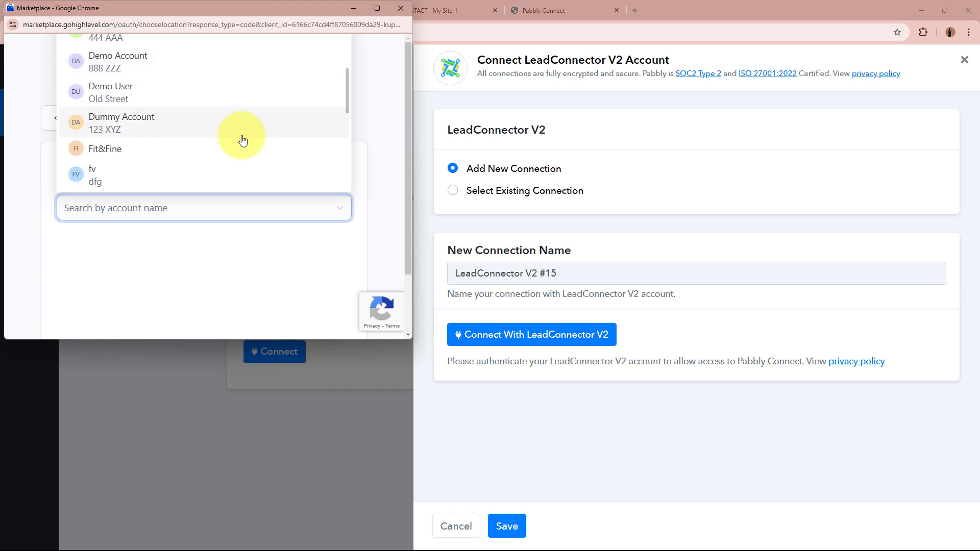
pyautogui.scroll(-5, 243, 141)
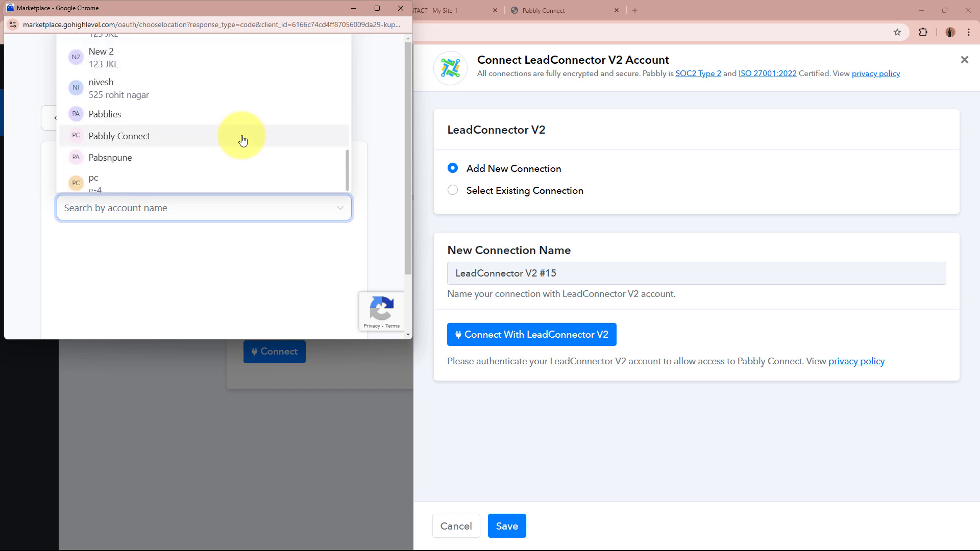
pyautogui.click(243, 141)
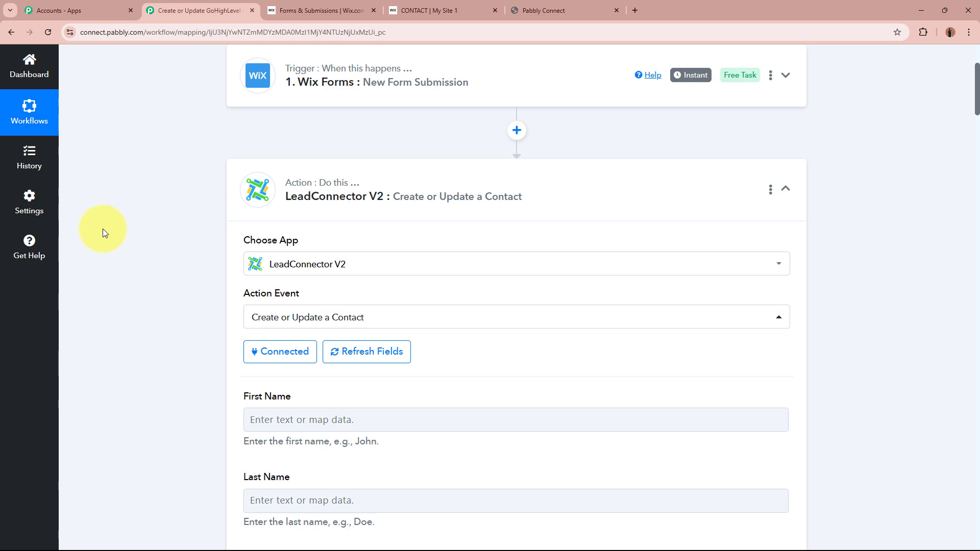
# Map First Name to the first-name value from the Wix Forms submission.
pyautogui.scroll(-4, 102, 226)
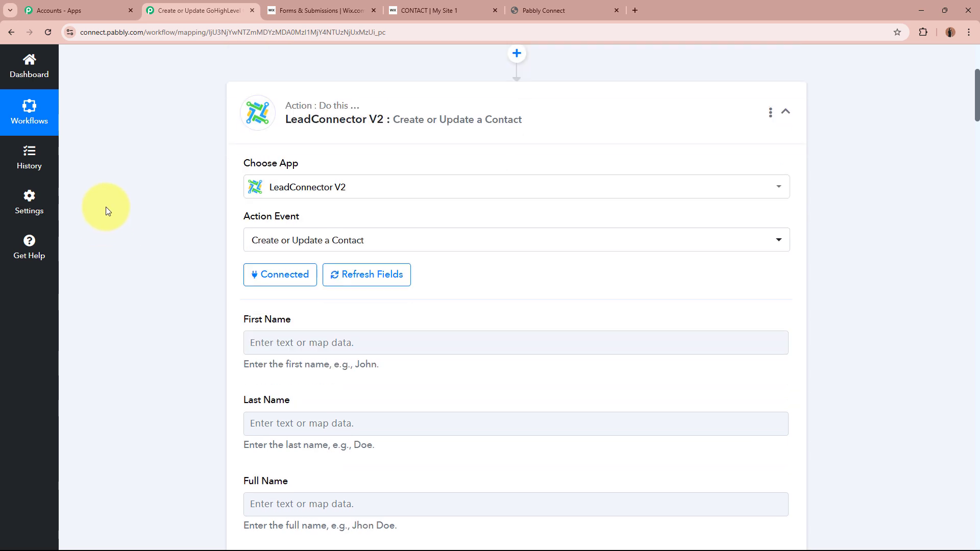
pyautogui.scroll(-19, 795, 380)
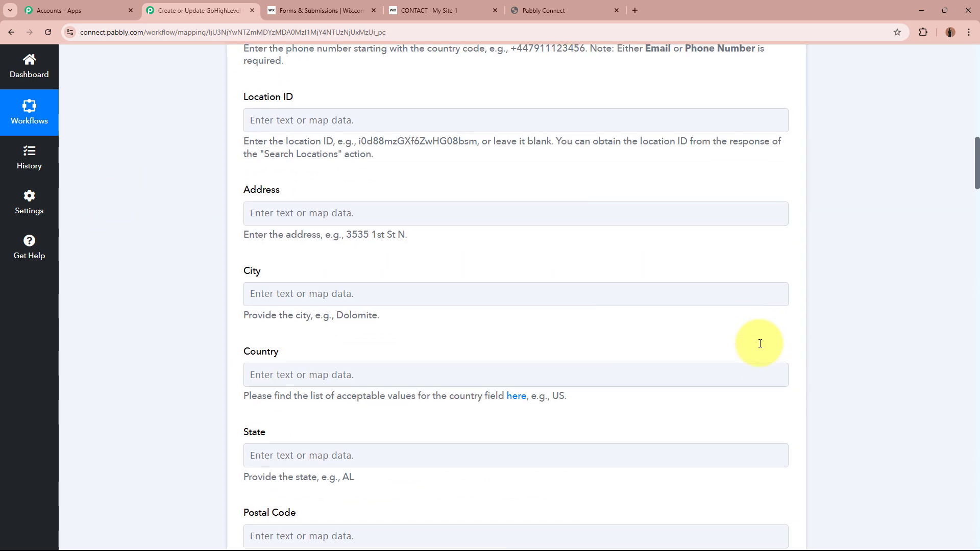
pyautogui.scroll(18, 759, 345)
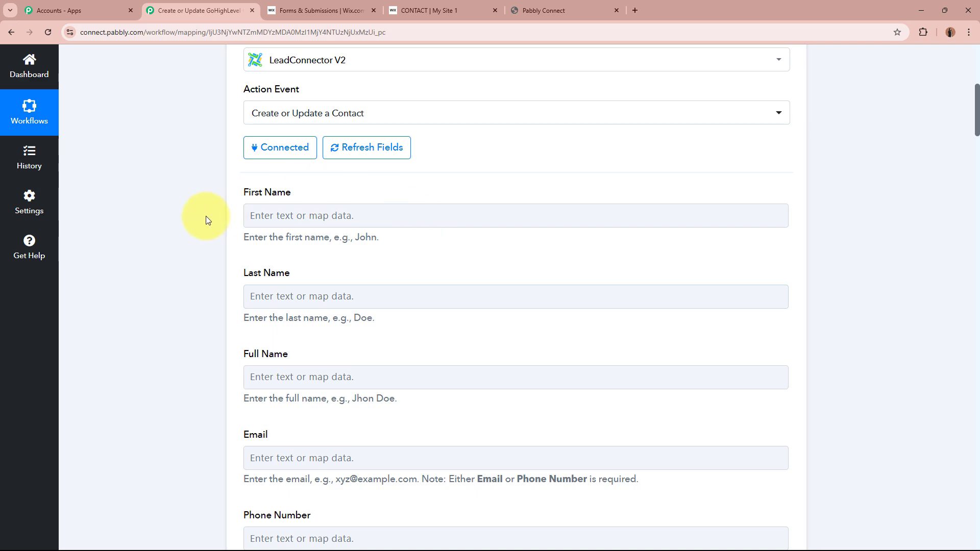
pyautogui.click(300, 216)
pyautogui.click(161, 223)
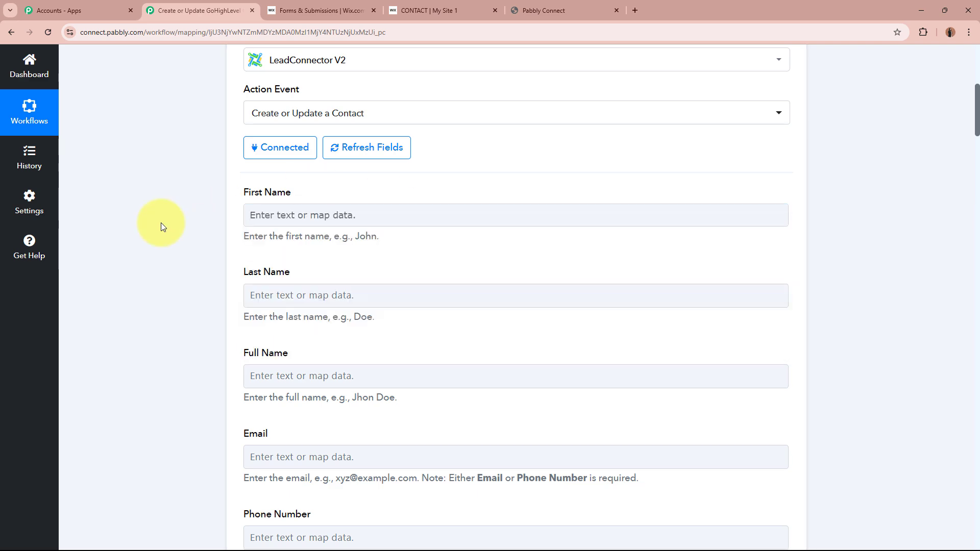
pyautogui.scroll(8, 160, 223)
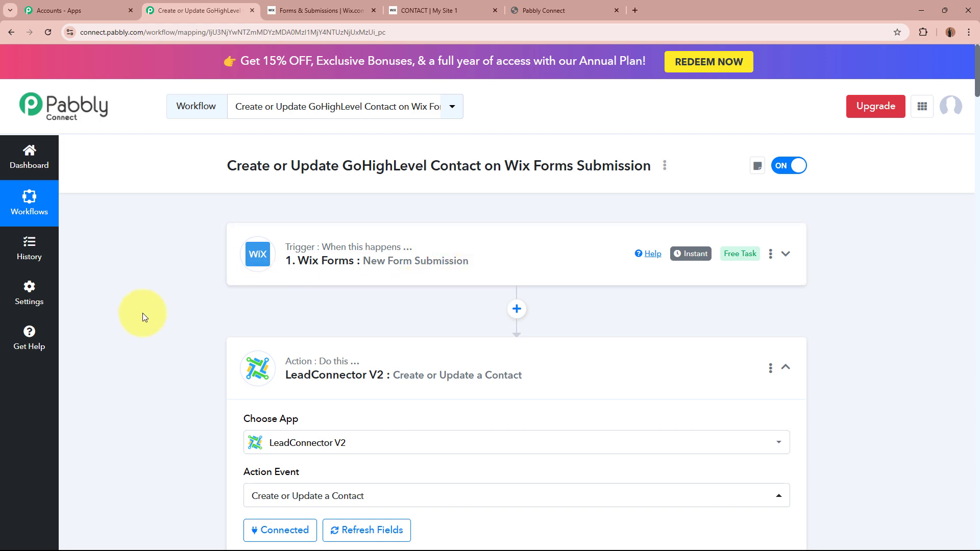
pyautogui.scroll(-8, 145, 298)
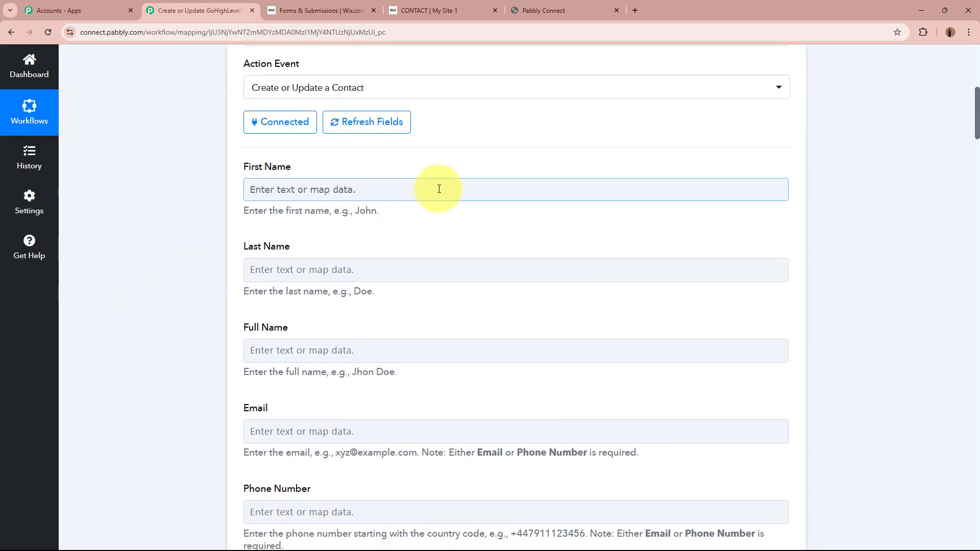
pyautogui.click(438, 189)
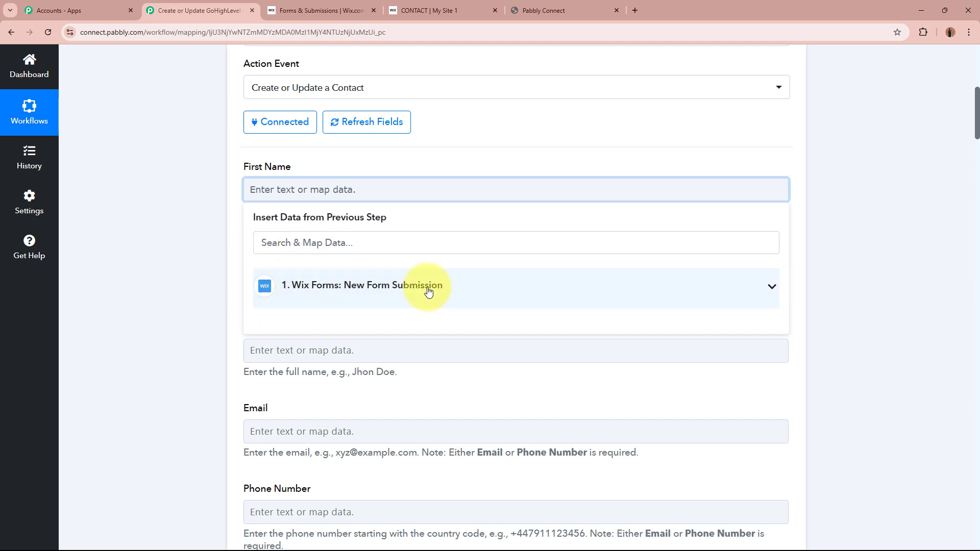
pyautogui.click(547, 289)
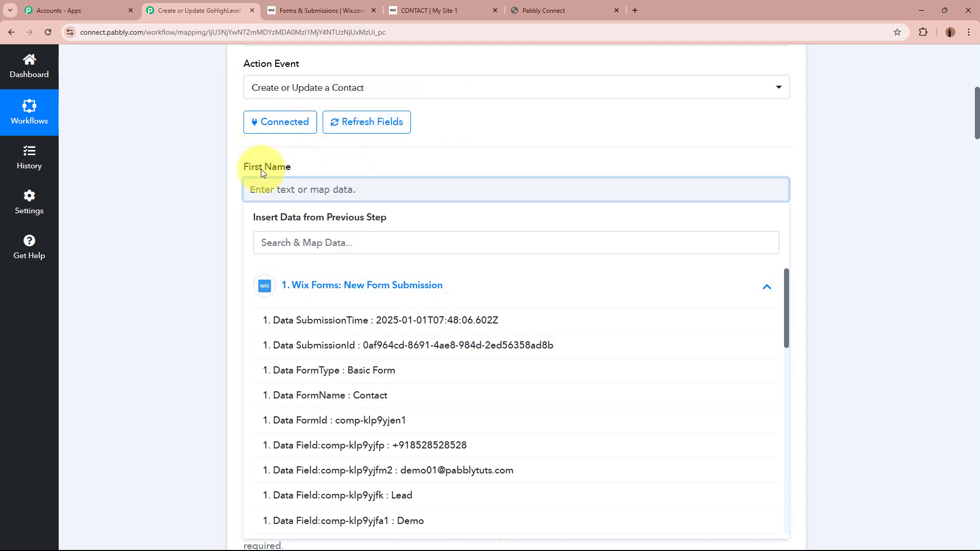
pyautogui.click(455, 518)
pyautogui.click(148, 197)
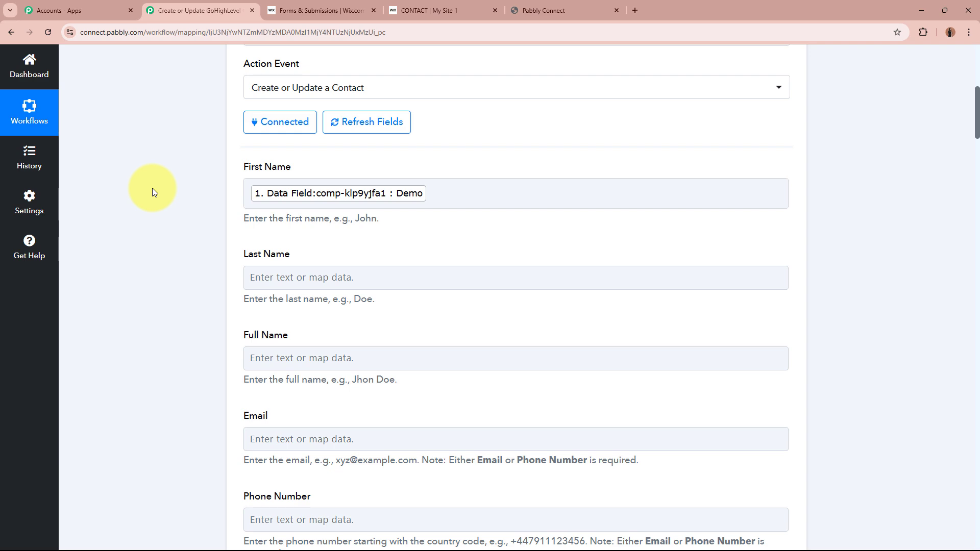
# Map Last Name to the last-name value from the Wix Forms submission.
pyautogui.scroll(8, 153, 190)
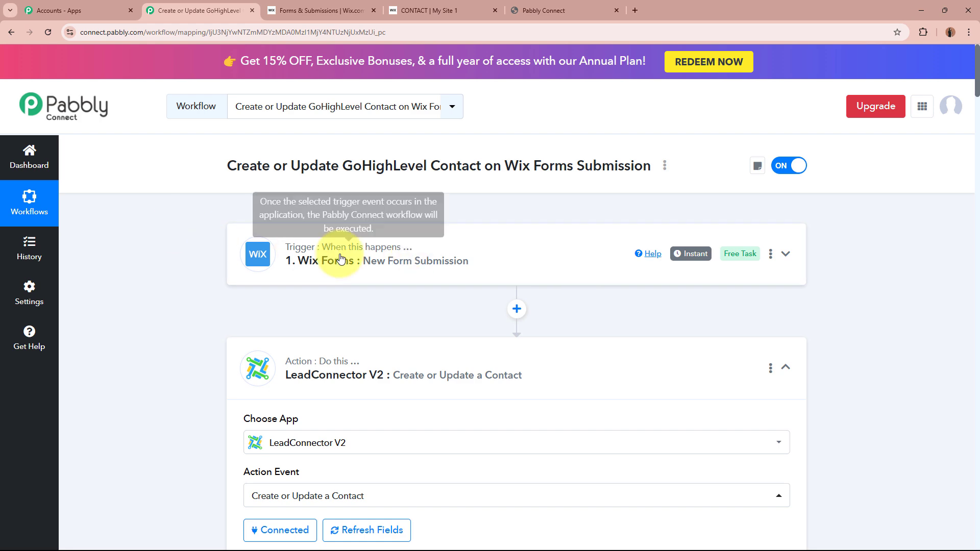
pyautogui.scroll(-10, 201, 273)
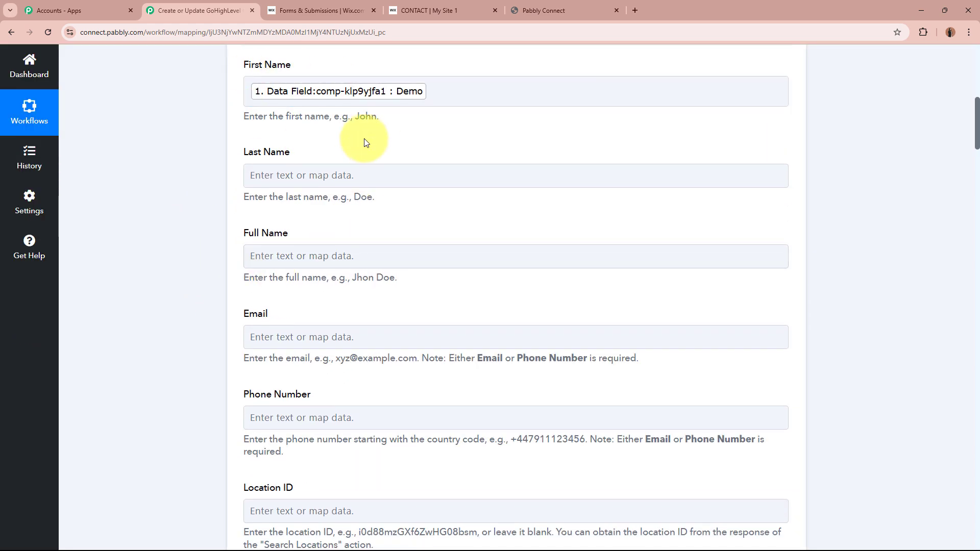
pyautogui.scroll(2, 280, 116)
pyautogui.scroll(1, 279, 116)
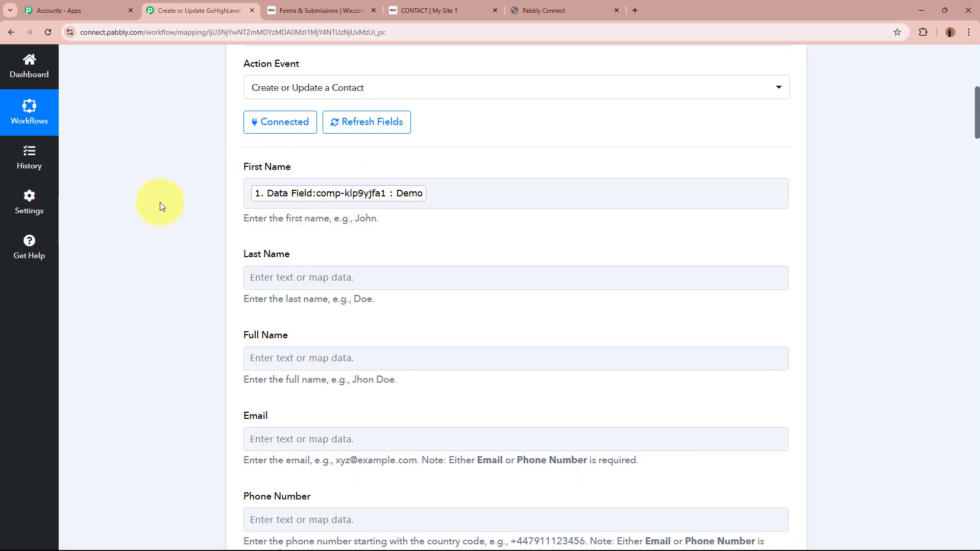
pyautogui.scroll(-2, 153, 199)
pyautogui.click(375, 176)
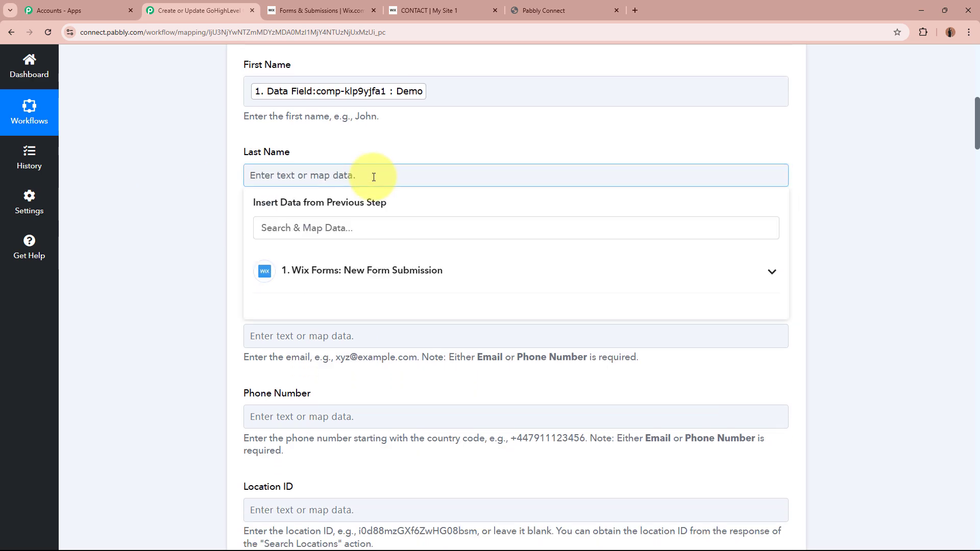
pyautogui.click(406, 283)
pyautogui.click(449, 482)
pyautogui.click(139, 272)
# Map Full Name to the submitted first name followed by the last name.
pyautogui.scroll(-2, 163, 255)
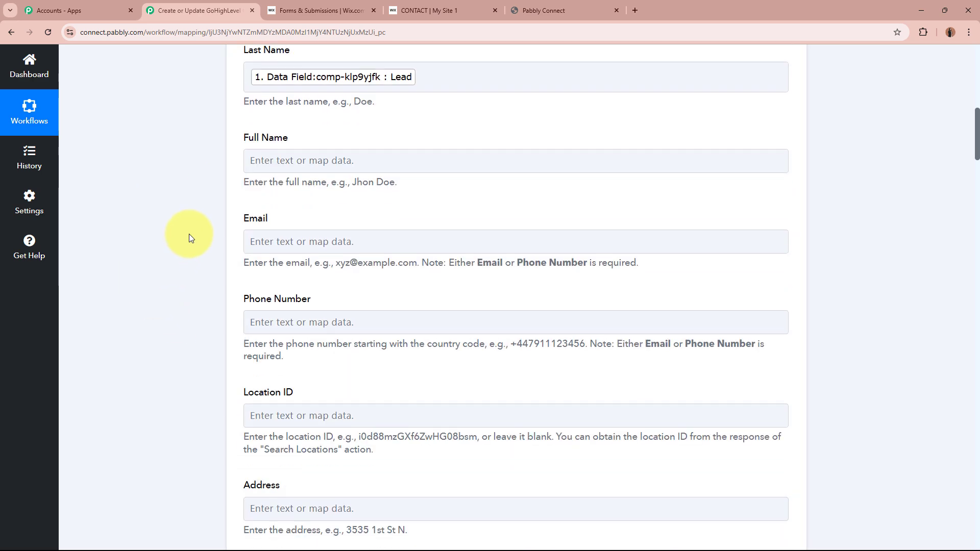
pyautogui.click(400, 160)
pyautogui.click(439, 255)
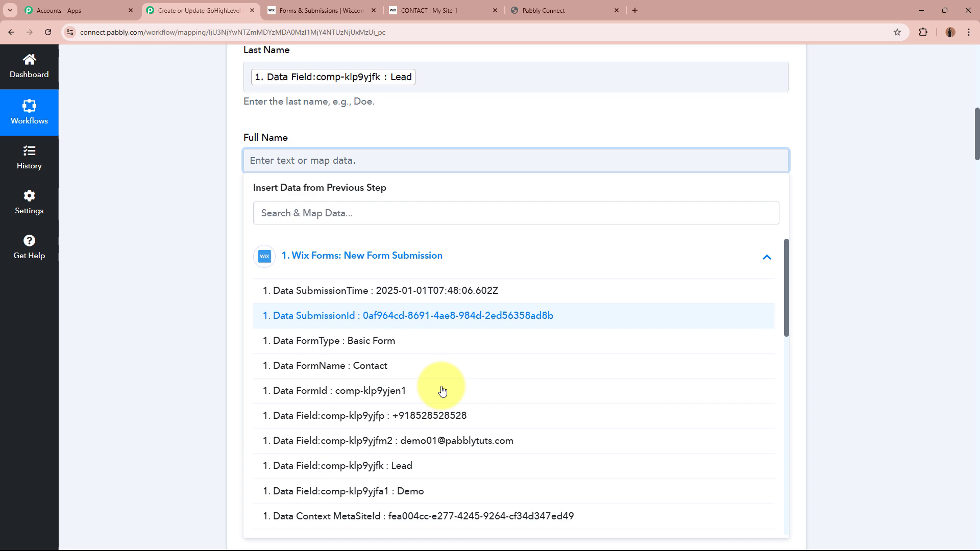
pyautogui.click(456, 496)
pyautogui.click(449, 473)
pyautogui.click(156, 250)
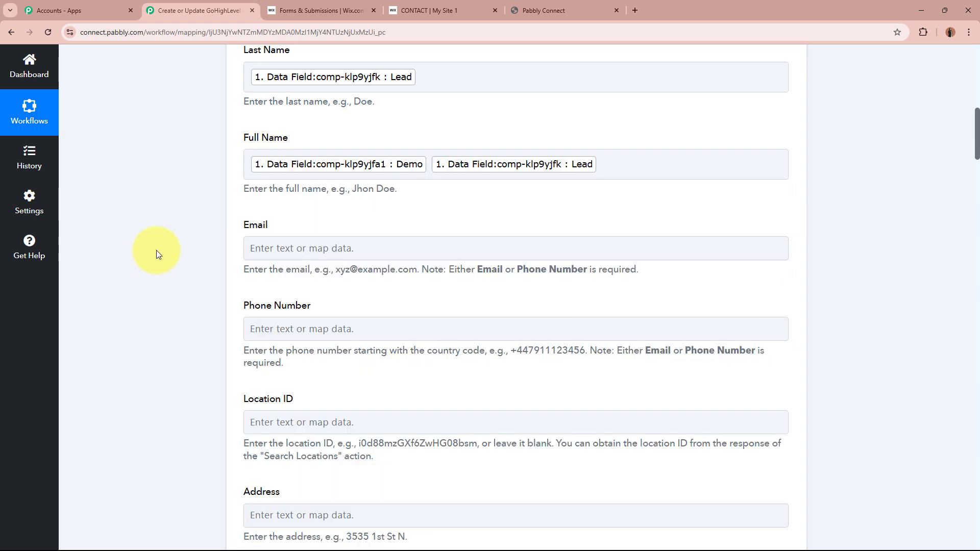
# Map Email and Phone Number to the submitted e-mail and phone values.
pyautogui.click(285, 249)
pyautogui.scroll(-2, 192, 225)
pyautogui.click(431, 243)
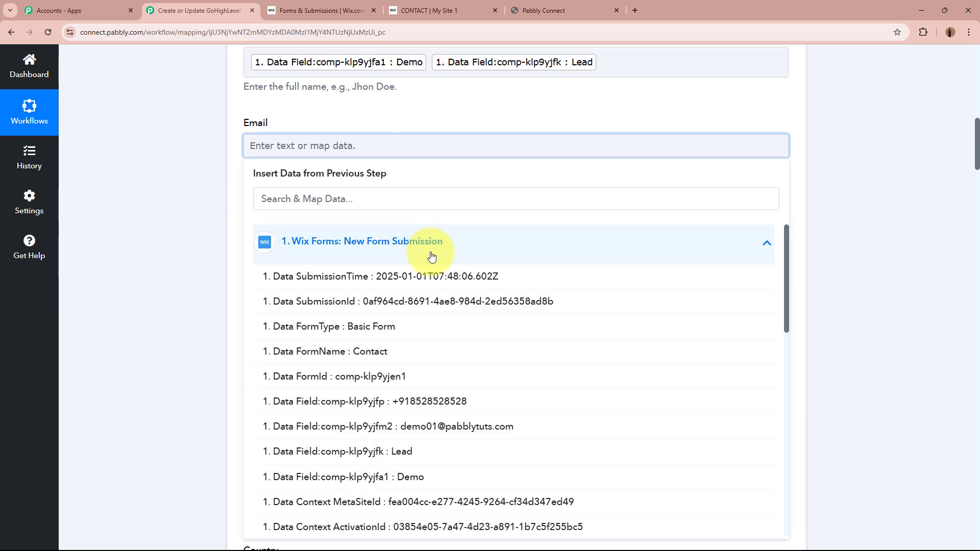
pyautogui.click(453, 434)
pyautogui.click(175, 277)
pyautogui.click(415, 233)
pyautogui.click(453, 341)
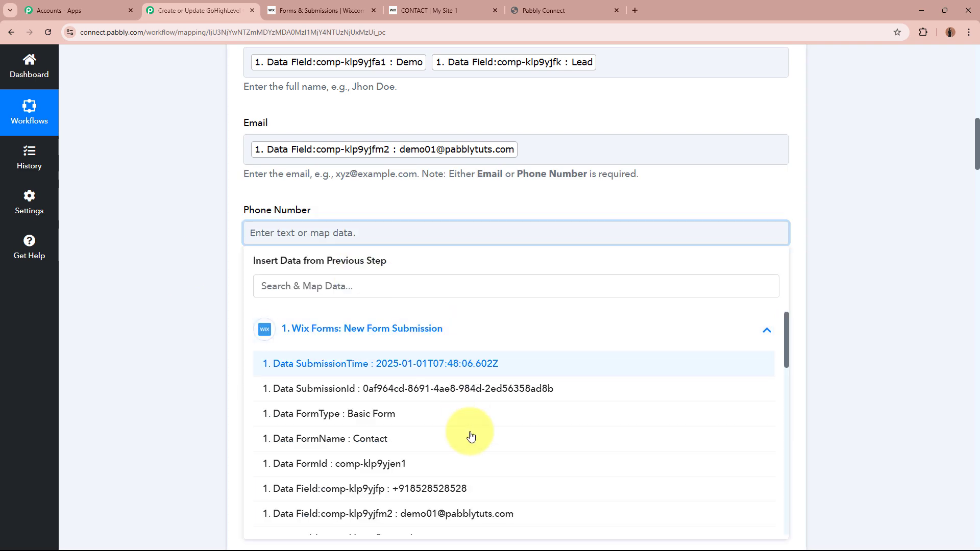
pyautogui.click(459, 488)
pyautogui.click(181, 277)
# Enter 'New Lead' as the contact Description and leave the remaining fields empty.
pyautogui.scroll(-2, 175, 234)
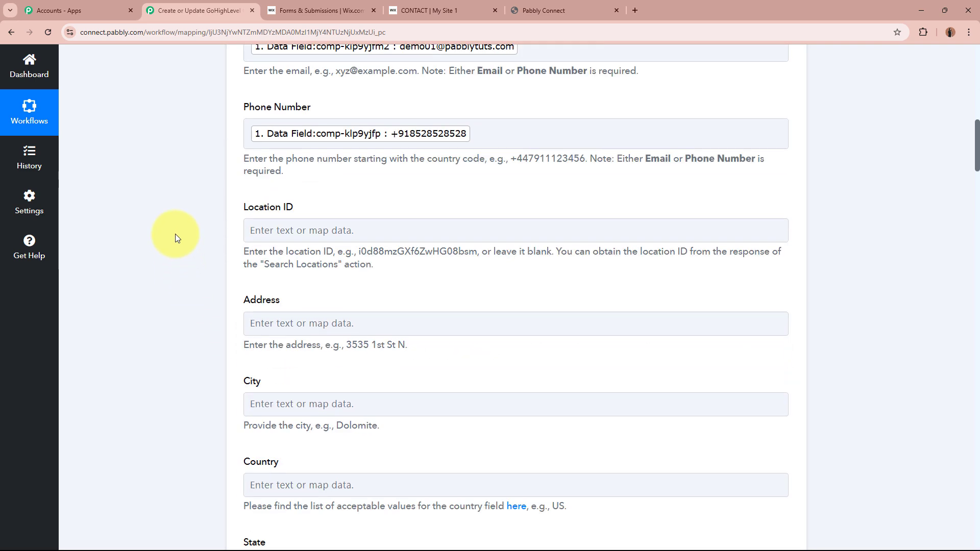
pyautogui.scroll(-10, 175, 234)
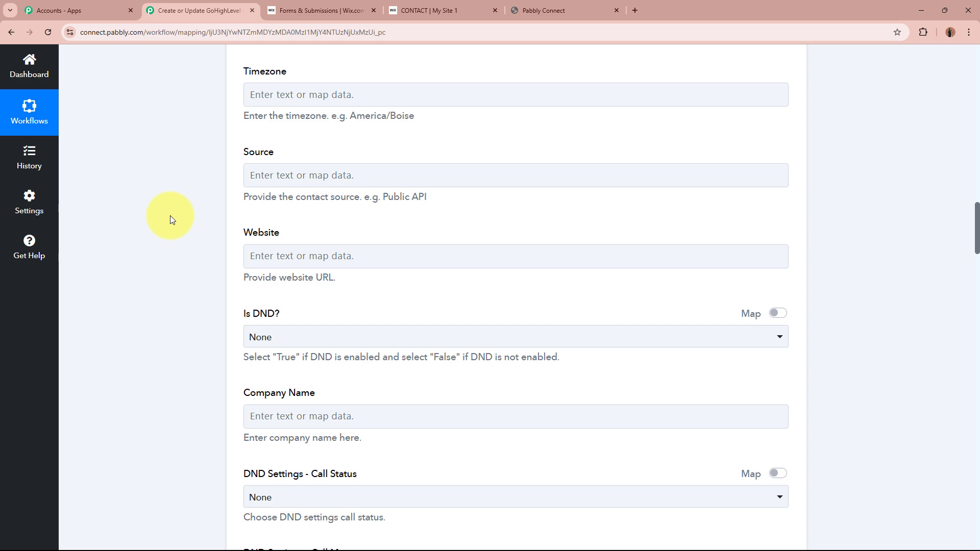
pyautogui.scroll(-15, 170, 216)
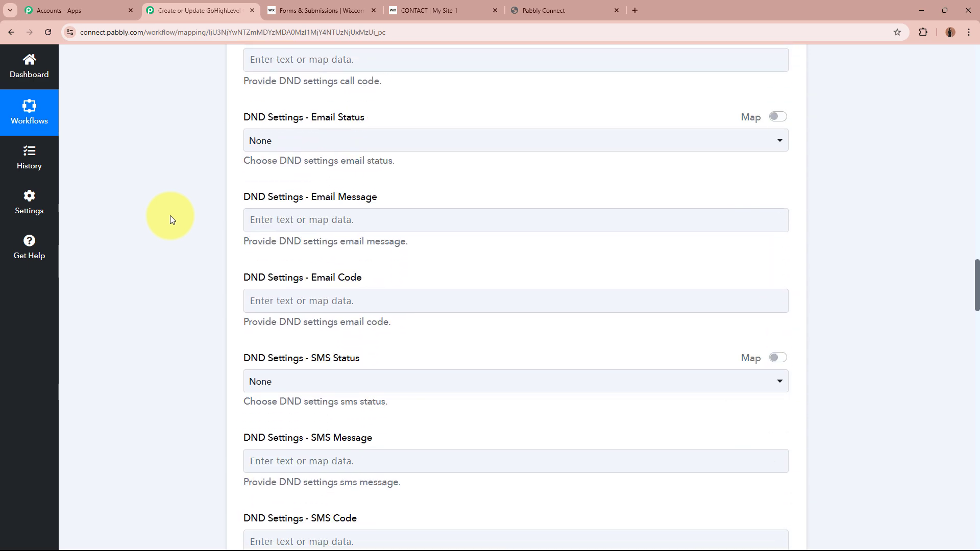
pyautogui.scroll(-15, 170, 215)
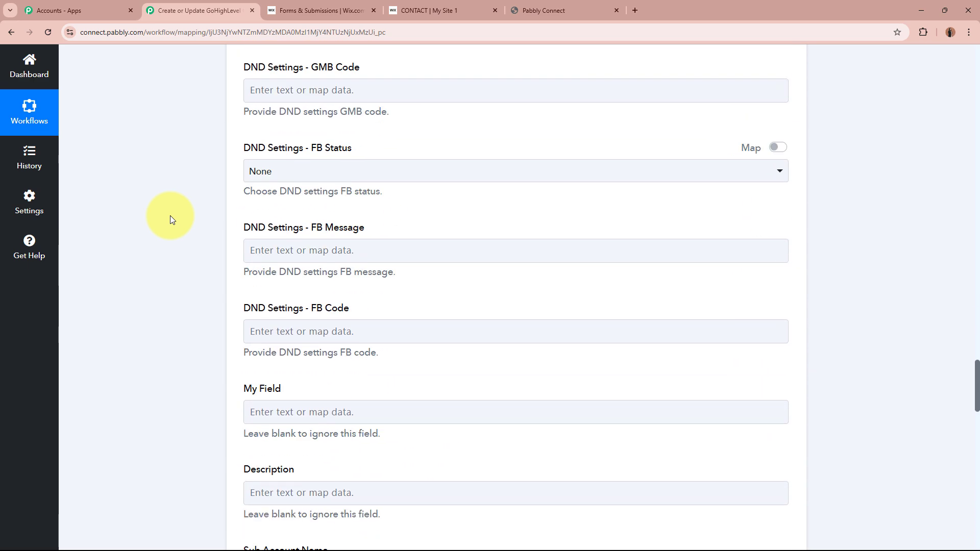
pyautogui.scroll(-6, 170, 215)
pyautogui.click(398, 187)
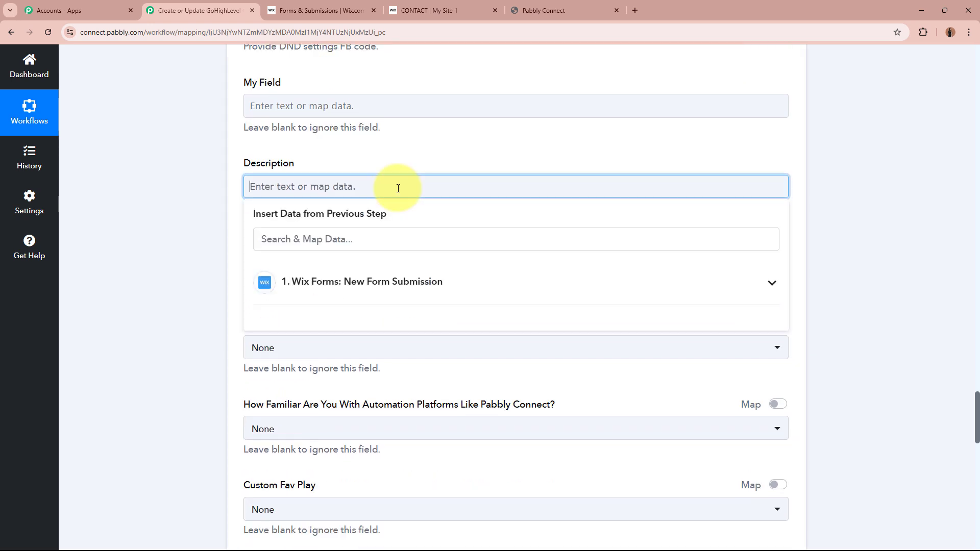
pyautogui.click(192, 181)
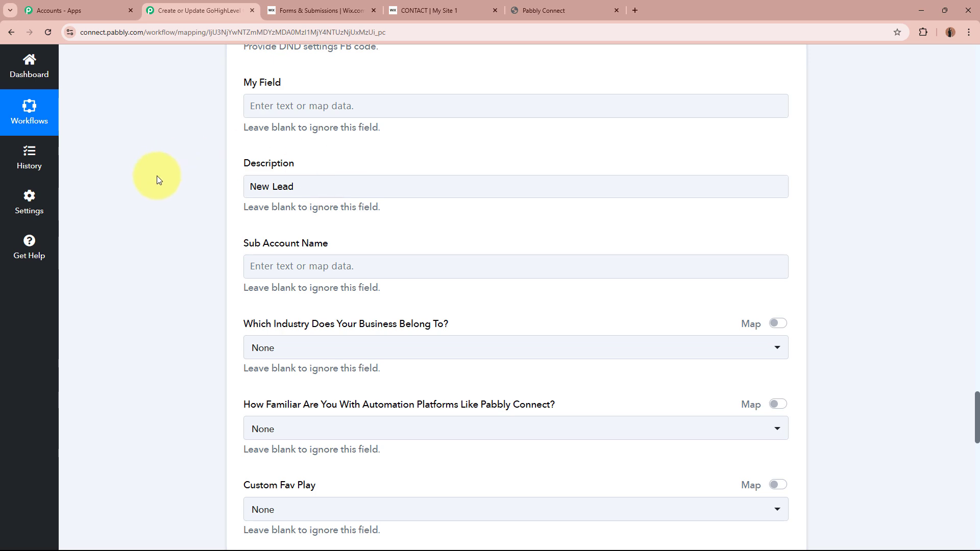
pyautogui.scroll(-4, 157, 175)
pyautogui.scroll(2, 157, 176)
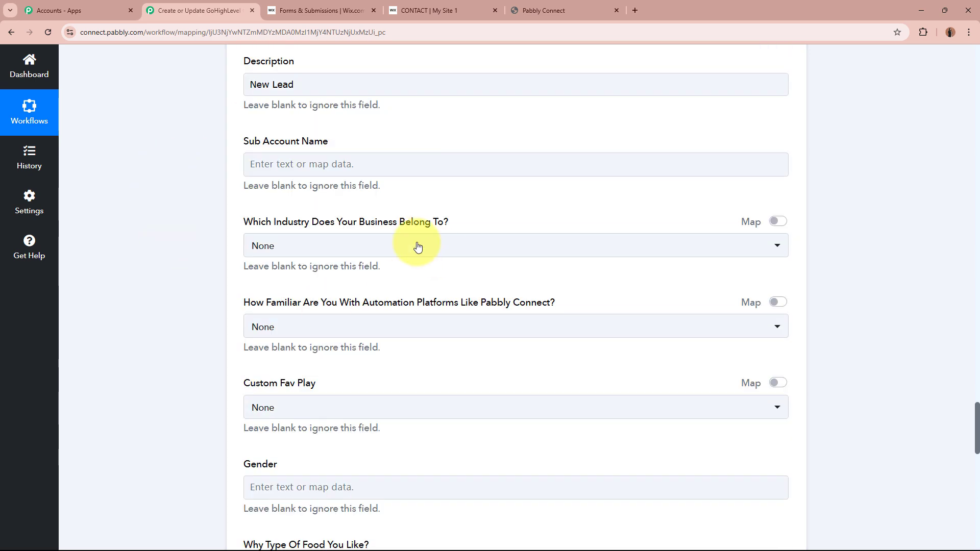
pyautogui.scroll(-15, 418, 247)
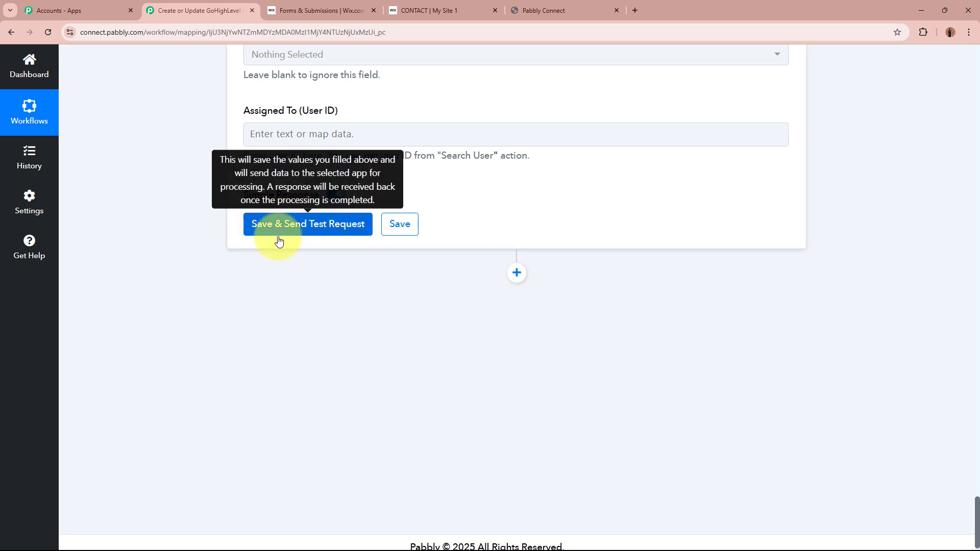
# Save the contact action, send a test request, and check the returned Contact Id.
pyautogui.click(264, 226)
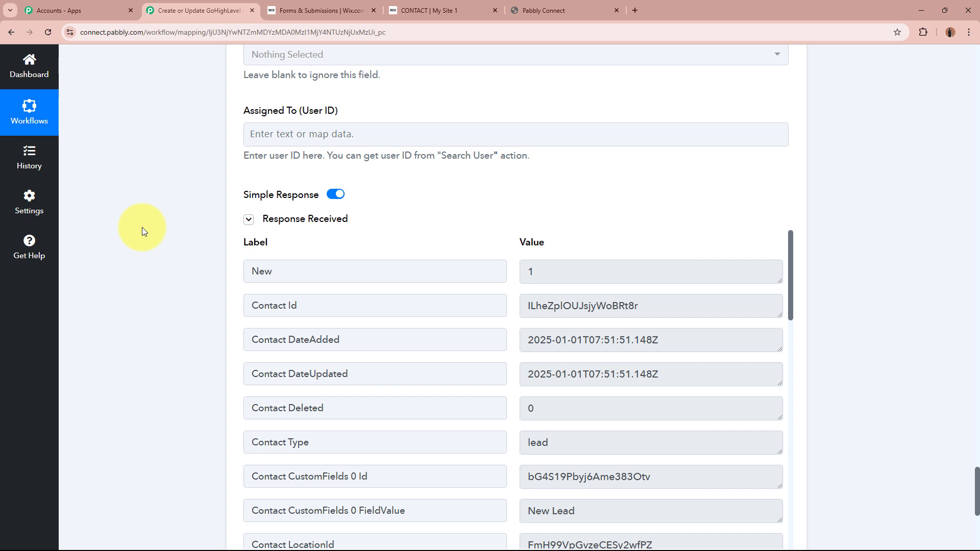
pyautogui.scroll(-2, 225, 339)
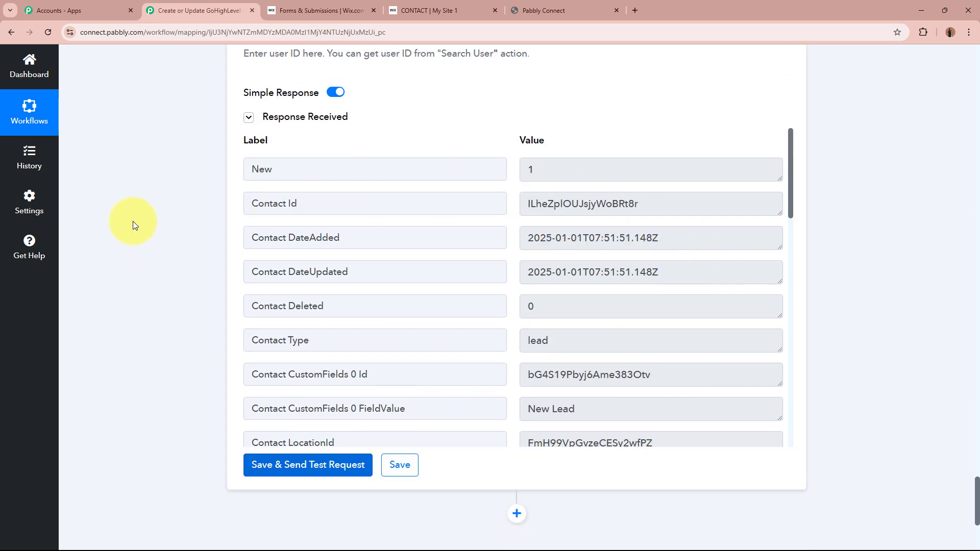
pyautogui.moveTo(706, 209); pyautogui.dragTo(512, 198)
pyautogui.click(145, 233)
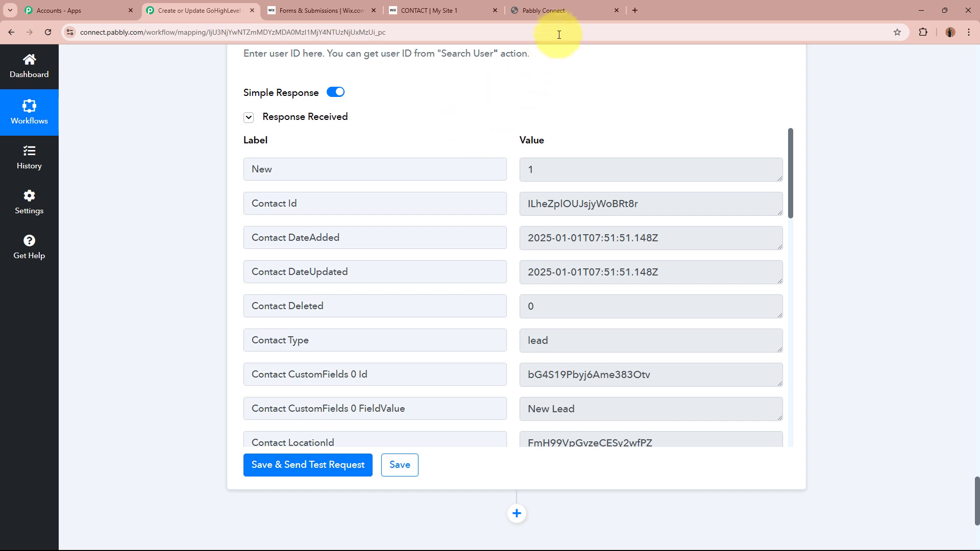
# Reload the GoHighLevel contacts list and open the new test contact.
pyautogui.click(565, 10)
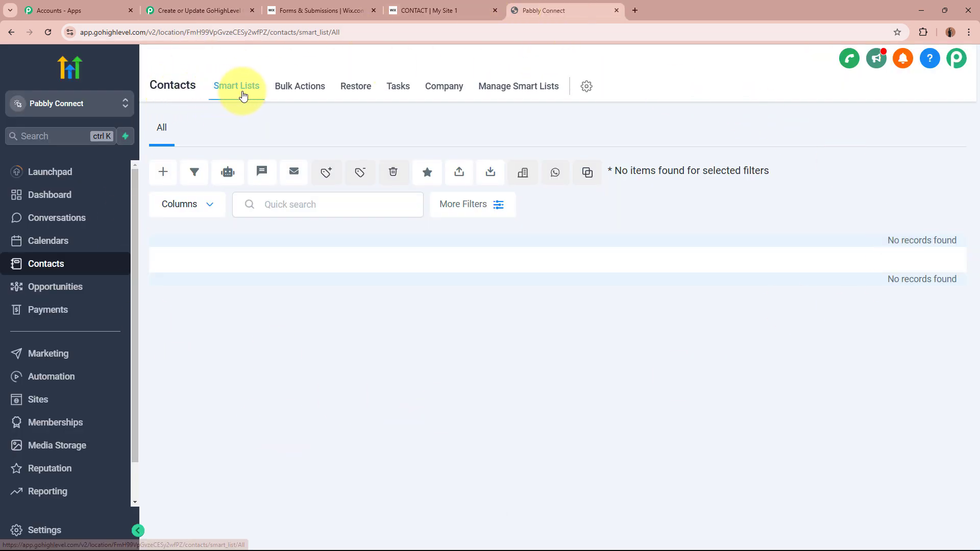
pyautogui.click(55, 31)
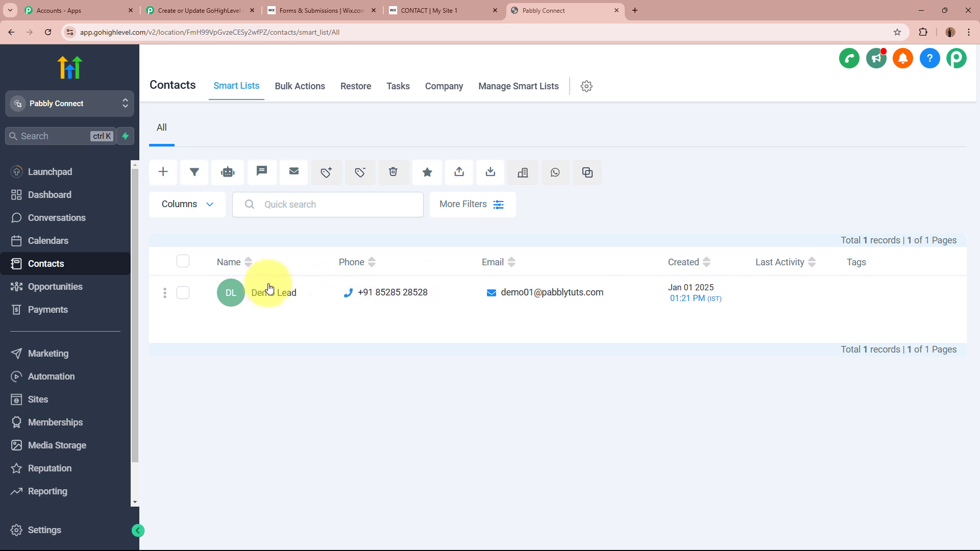
pyautogui.click(230, 299)
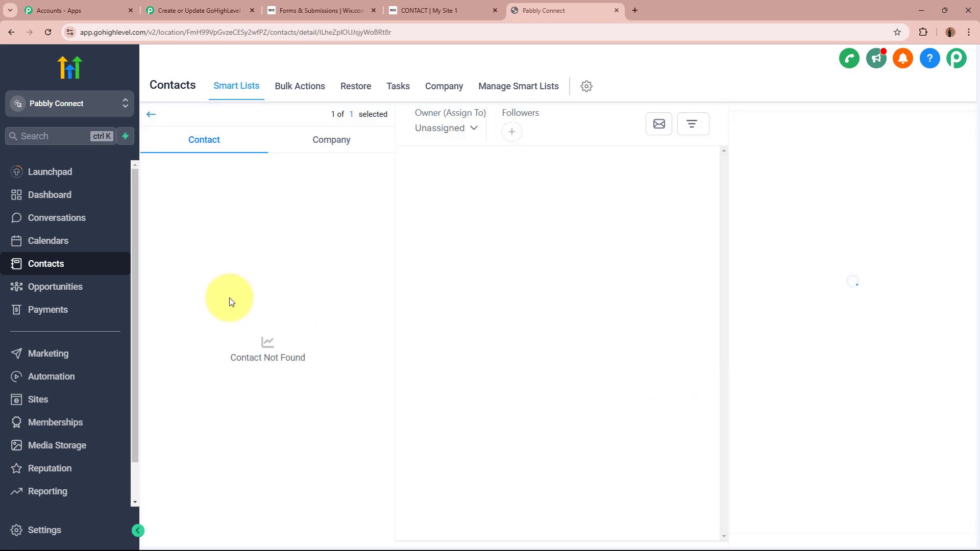
# Verify the contact's first name, last name, e-mail, phone and description, then return to the list.
pyautogui.click(228, 232)
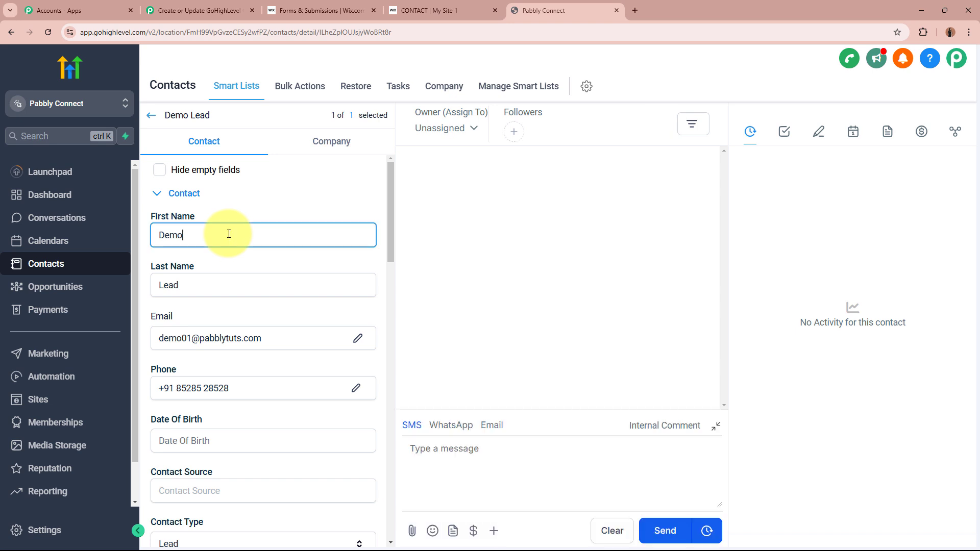
pyautogui.click(224, 282)
pyautogui.click(271, 337)
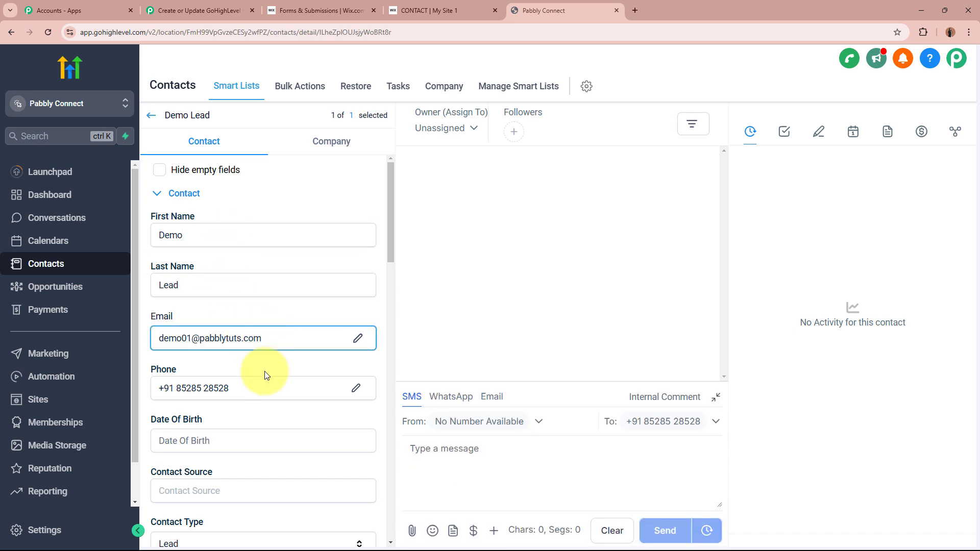
pyautogui.click(262, 391)
pyautogui.scroll(-6, 270, 387)
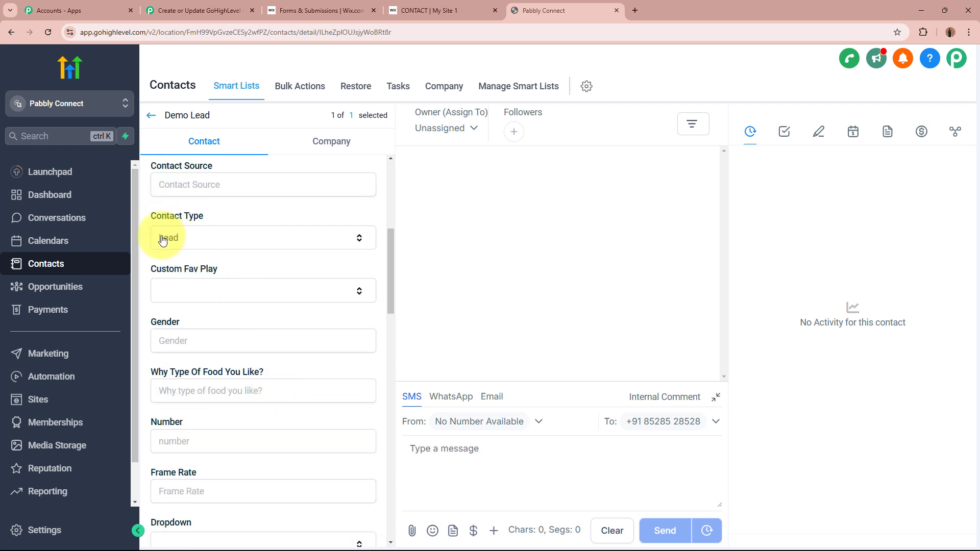
pyautogui.scroll(-6, 211, 255)
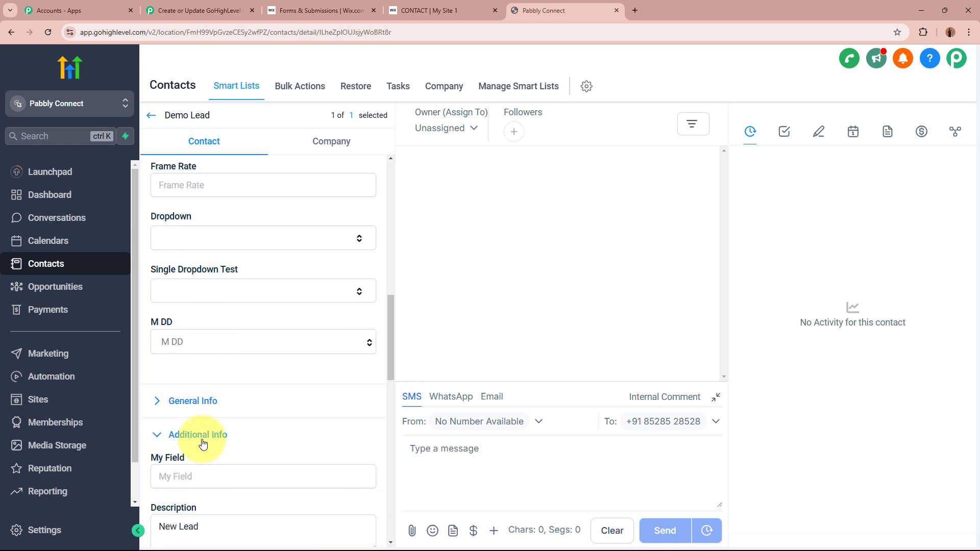
pyautogui.scroll(-2, 199, 434)
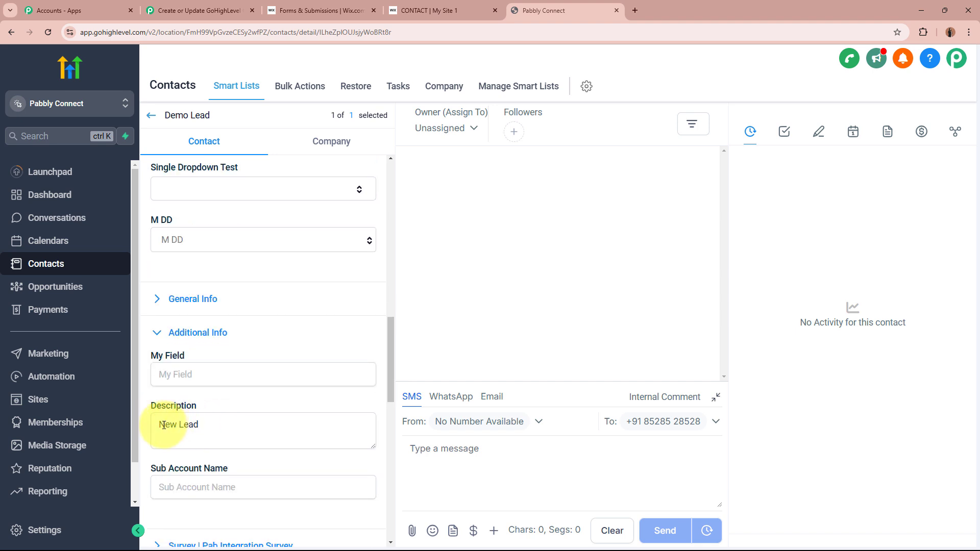
pyautogui.scroll(15, 289, 416)
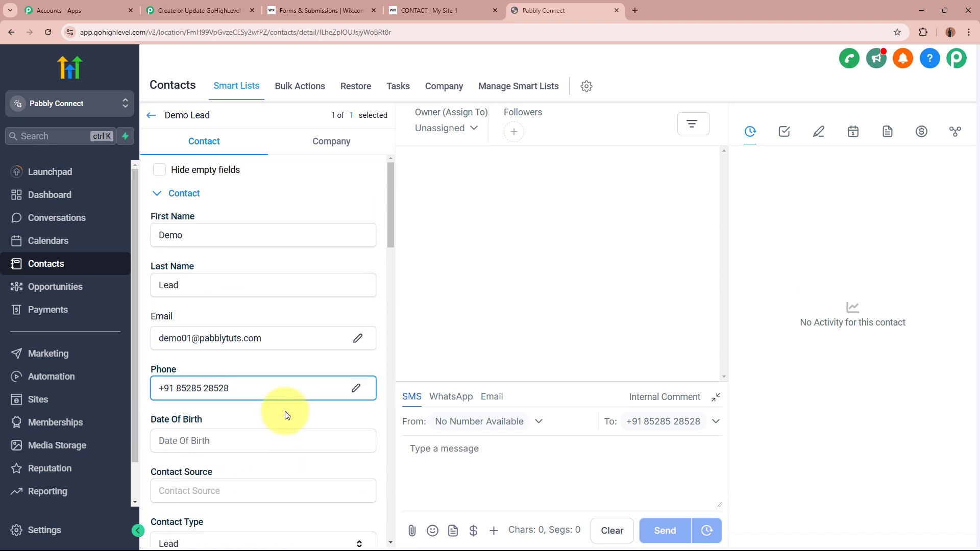
pyautogui.click(151, 115)
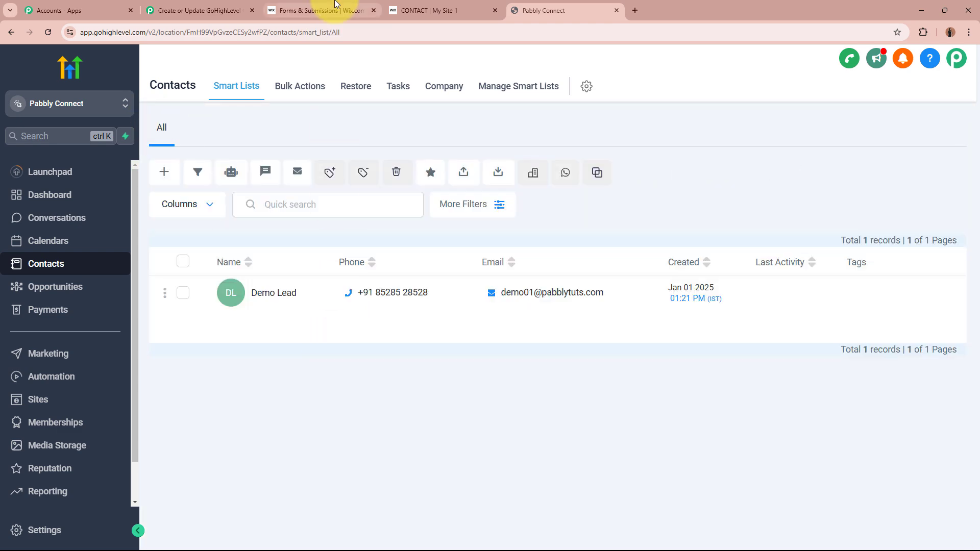
# Return to the Pabbly workflow editor and collapse the LeadConnector V2 action step.
pyautogui.click(321, 11)
pyautogui.click(552, 10)
pyautogui.click(227, 4)
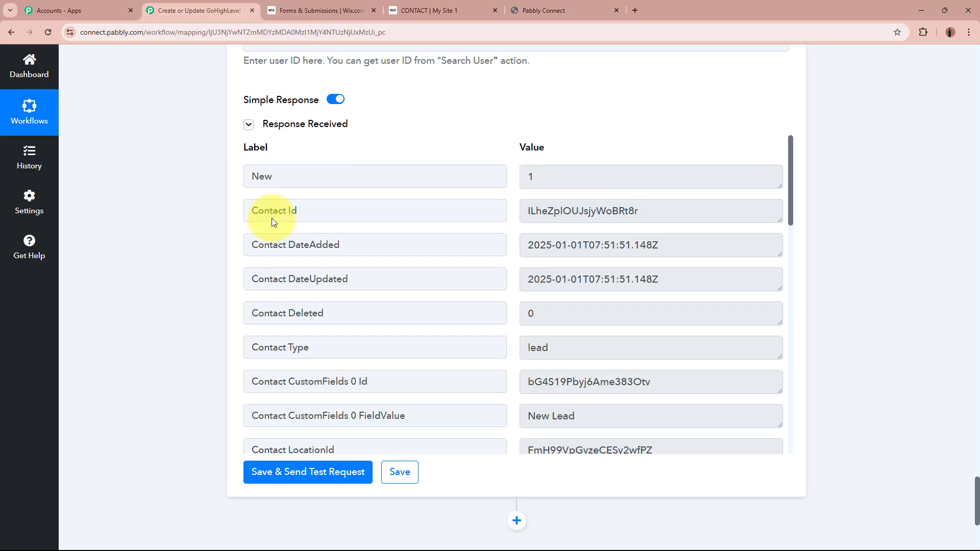
pyautogui.scroll(20, 274, 217)
pyautogui.scroll(20, 271, 213)
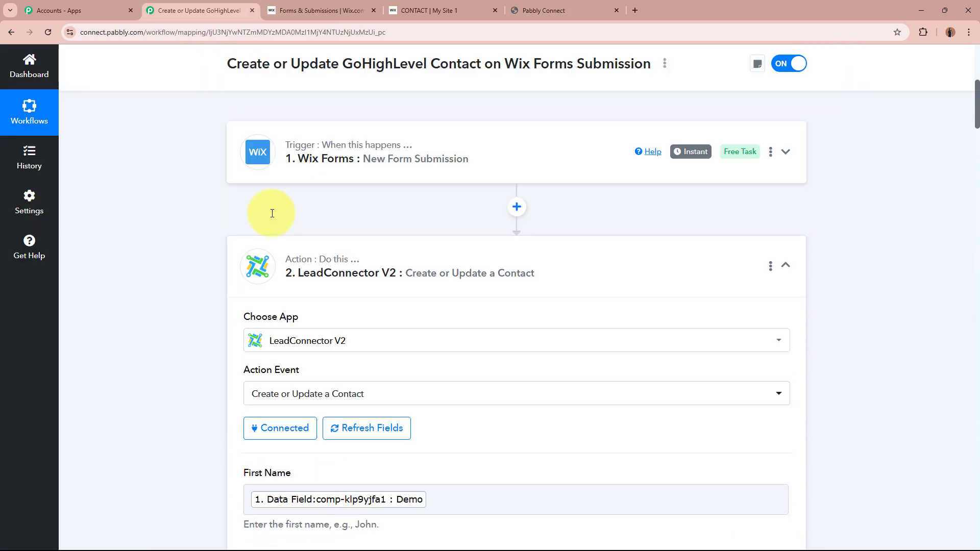
pyautogui.click(260, 357)
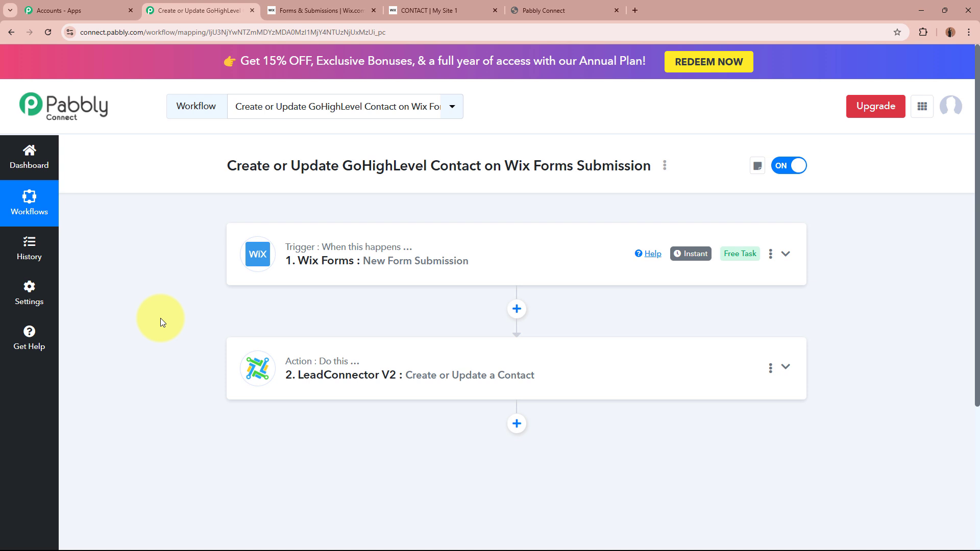